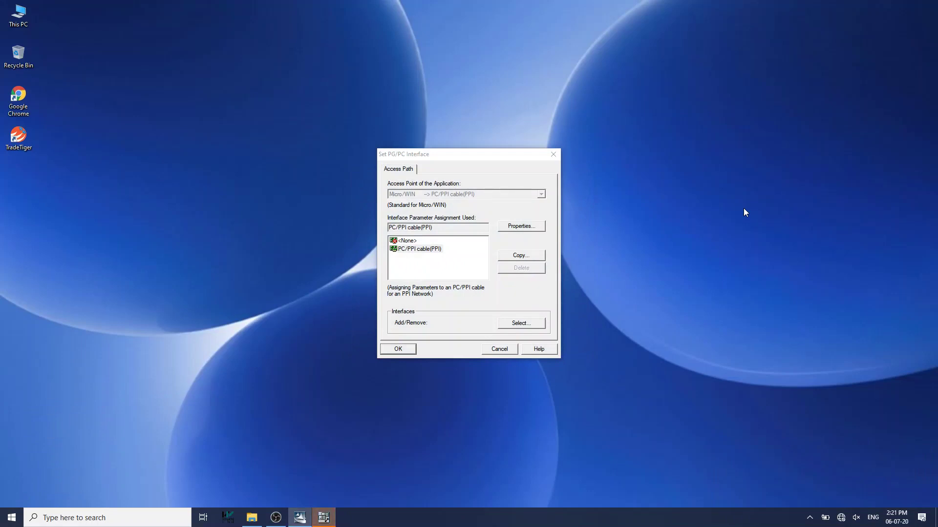
Step: Check the COM port choices in the PC/PPI cable(PPI) local connection properties and accept the PG/PC interface settings
click(429, 255)
click(519, 227)
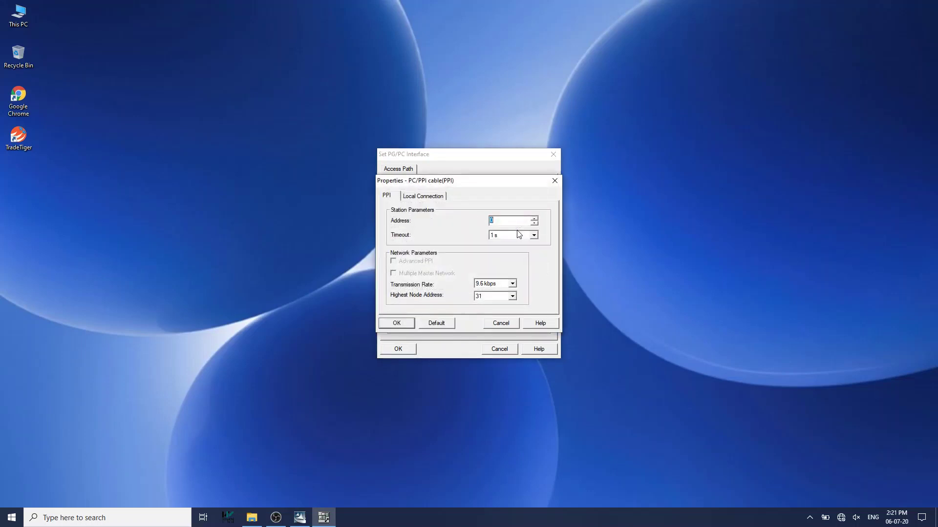
click(437, 198)
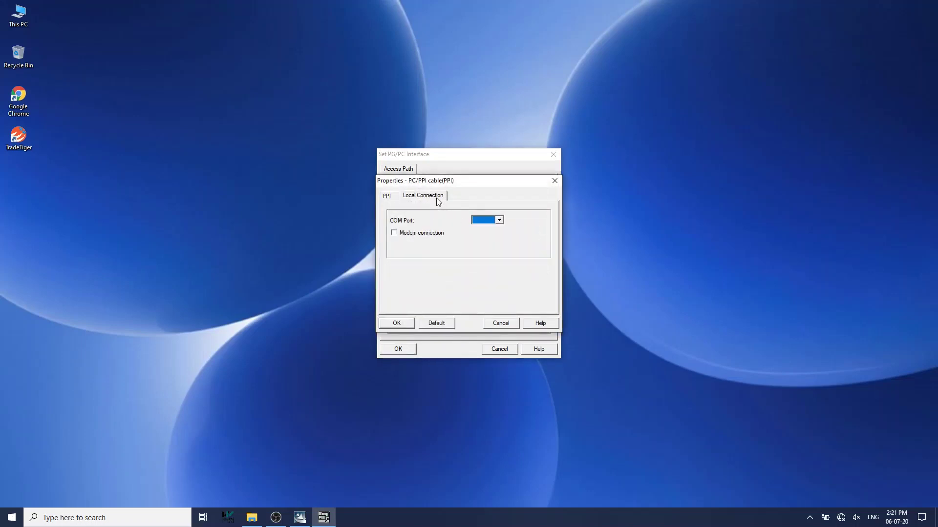
click(499, 220)
click(498, 221)
click(396, 323)
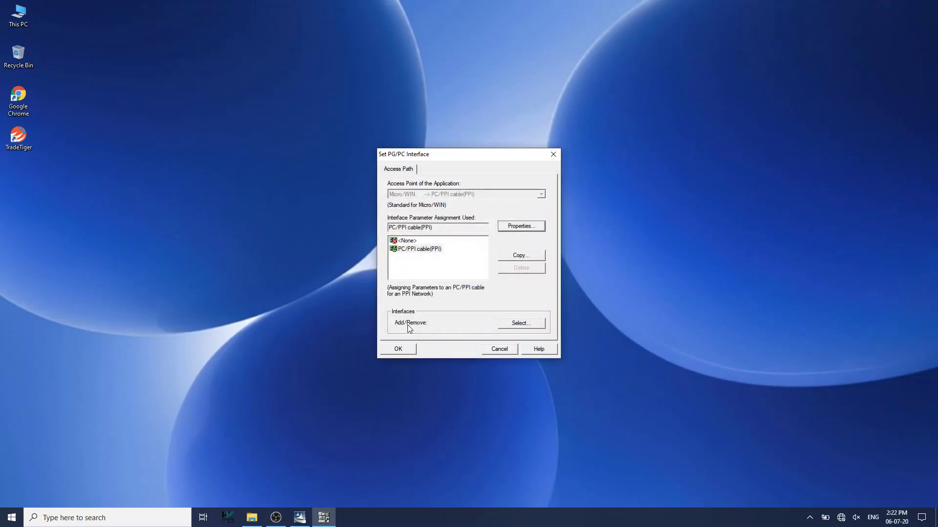
click(411, 351)
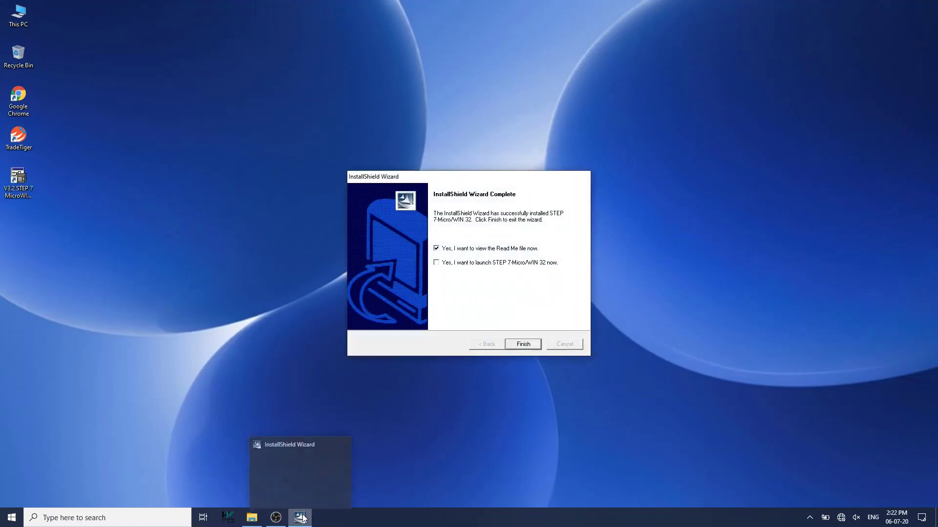
Step: Finish the installation wizard without viewing the Read Me file, choosing to launch STEP 7-Micro/WIN 32
click(437, 249)
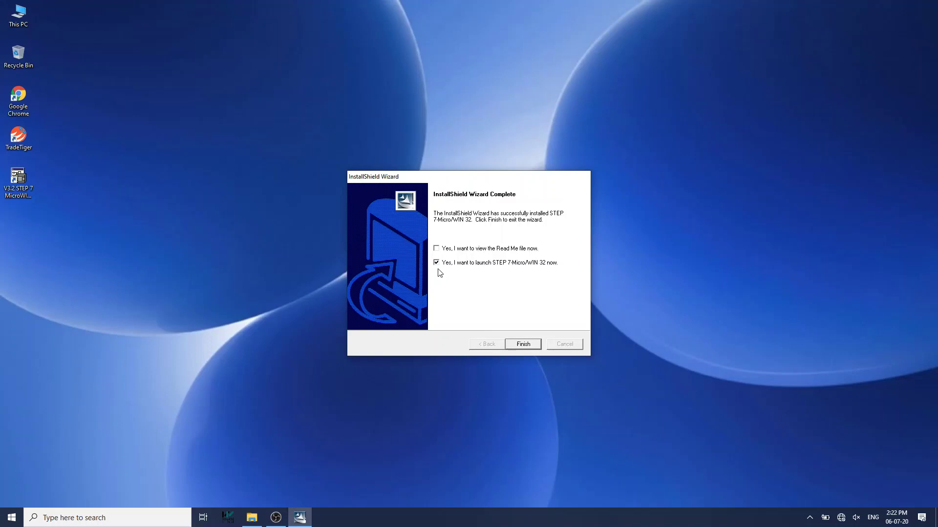
click(522, 344)
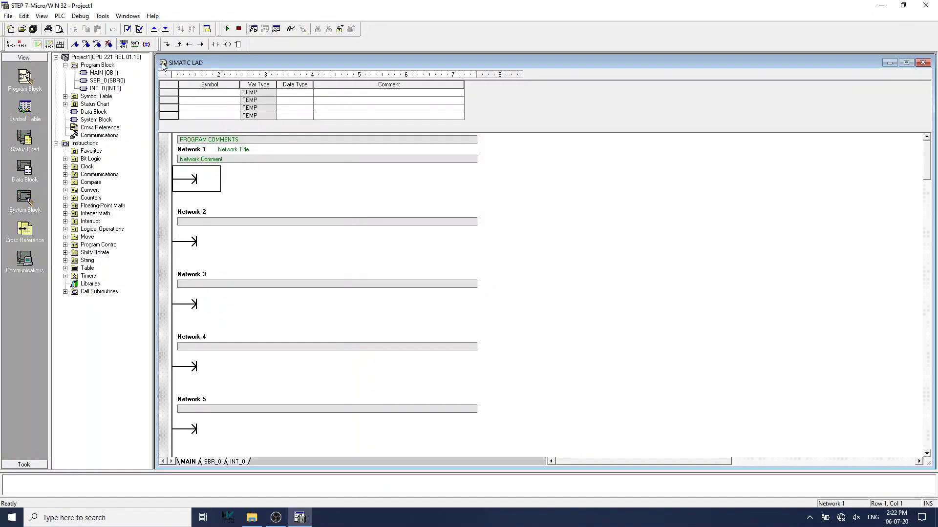
Step: View the version information of STEP 7-Micro/WIN 32 and close the program
click(153, 16)
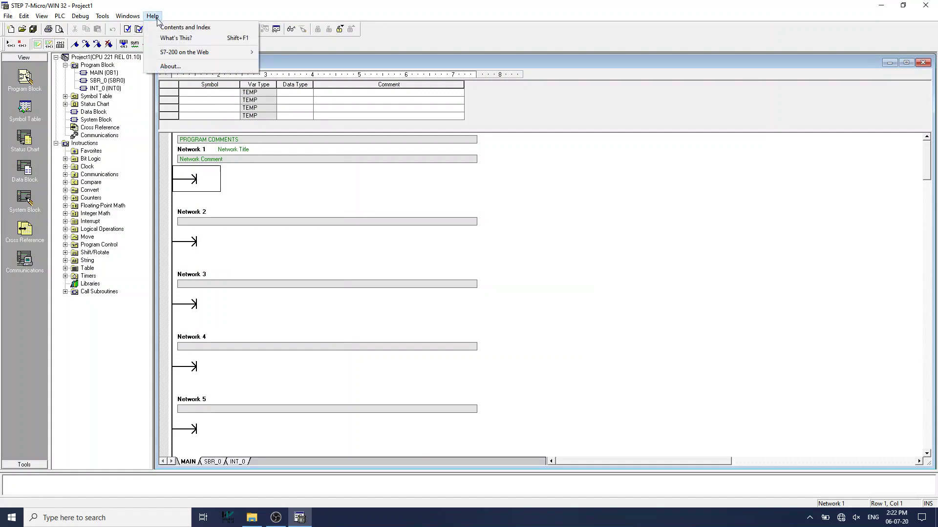
click(175, 66)
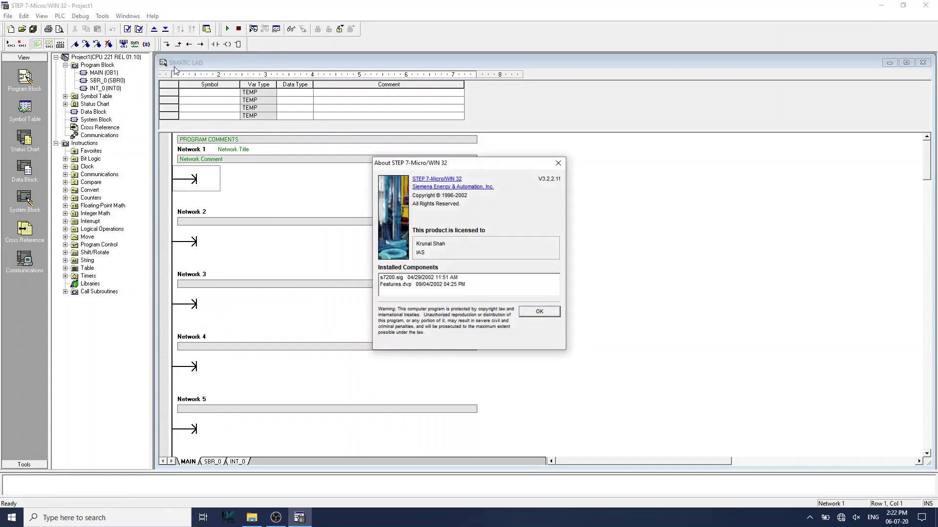
click(558, 163)
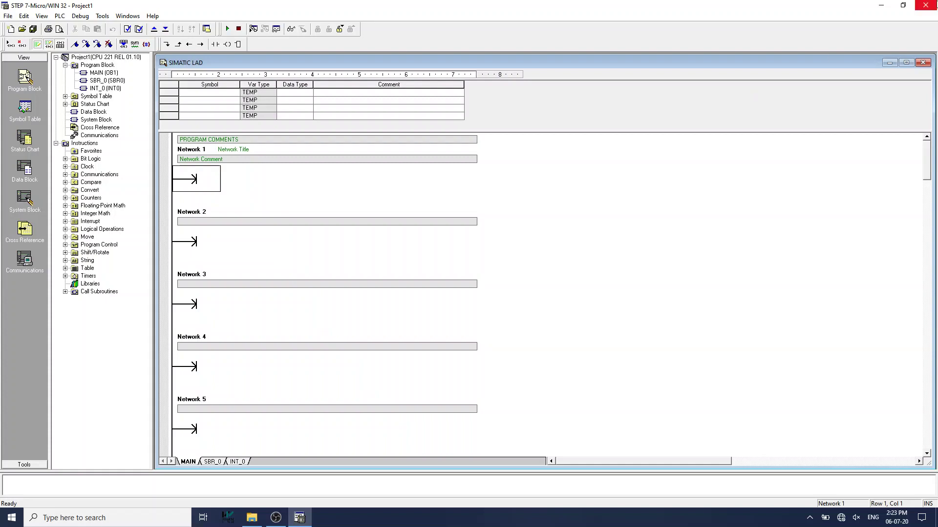
click(926, 9)
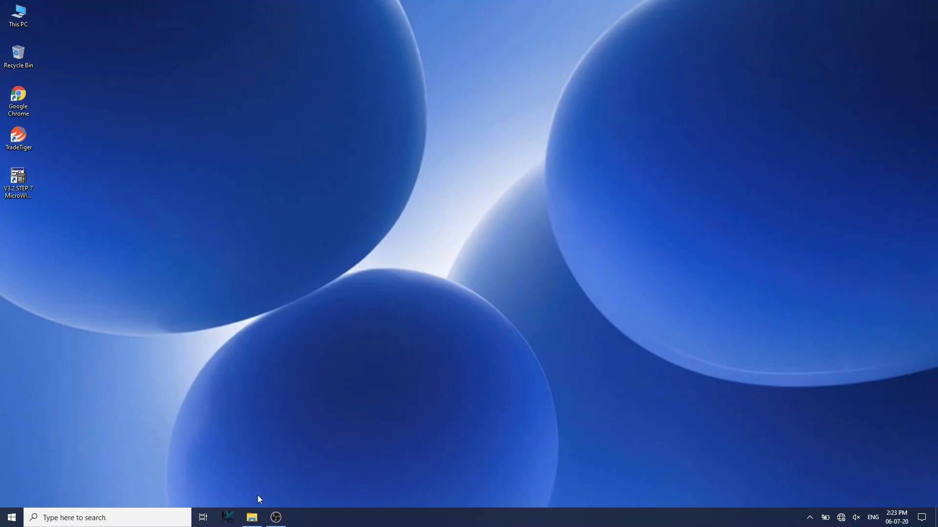
Step: In File Explorer, open the Plc Cable Driver folder inside PLC Cable Driver > 1st Generation Black Cable Driver
click(252, 518)
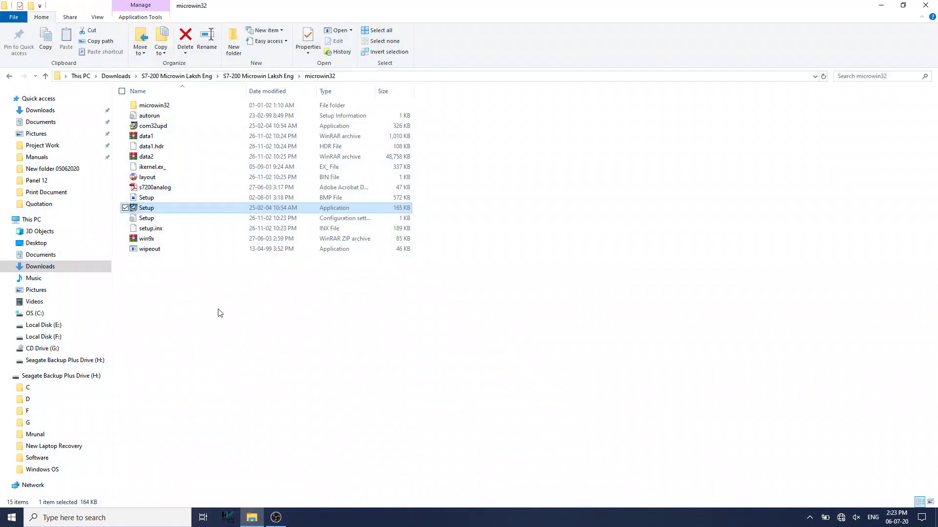
key(BackSpace)
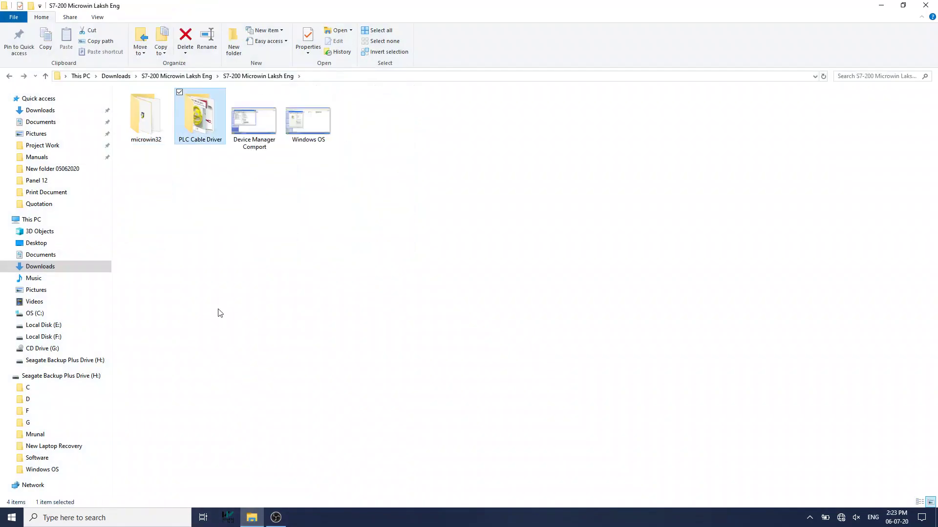
key(Return)
key(Down)
key(Down)
key(Up)
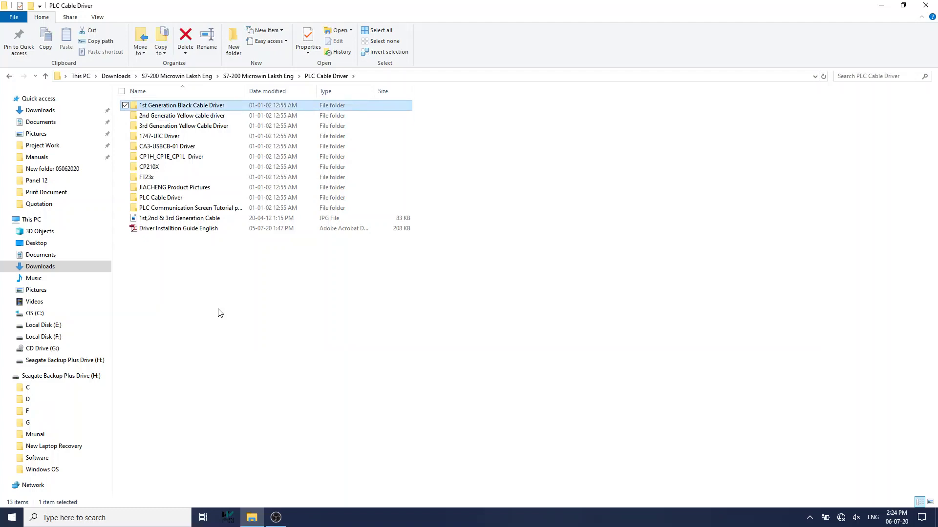
key(Return)
key(Down)
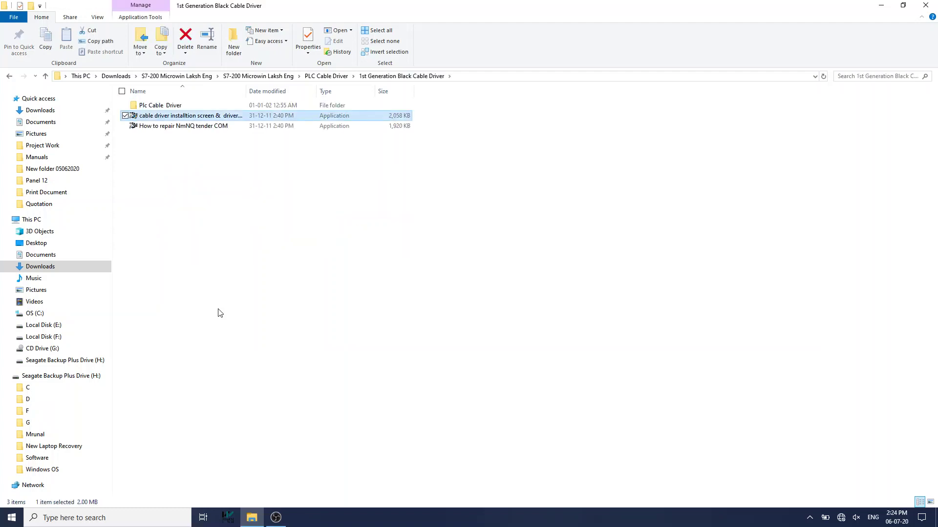
key(Up)
key(Return)
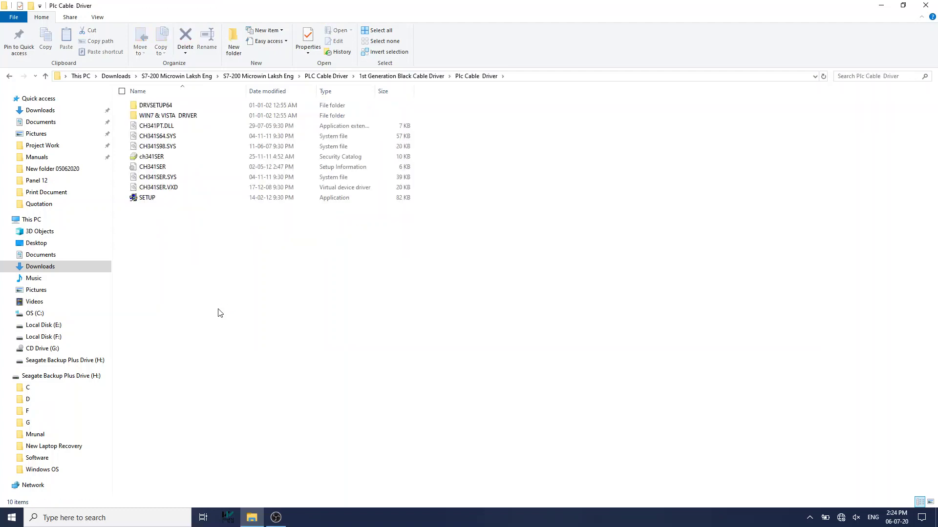
Step: Run the CH341SER driver setup from the WIN7 & VISTA DRIVER folder
key(Down)
key(Up)
key(Down)
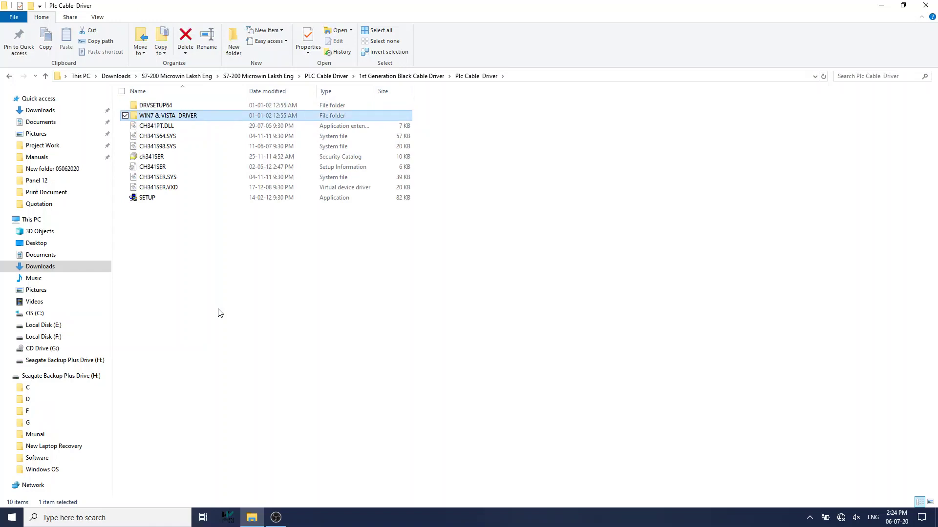
key(Return)
key(Down)
key(Up)
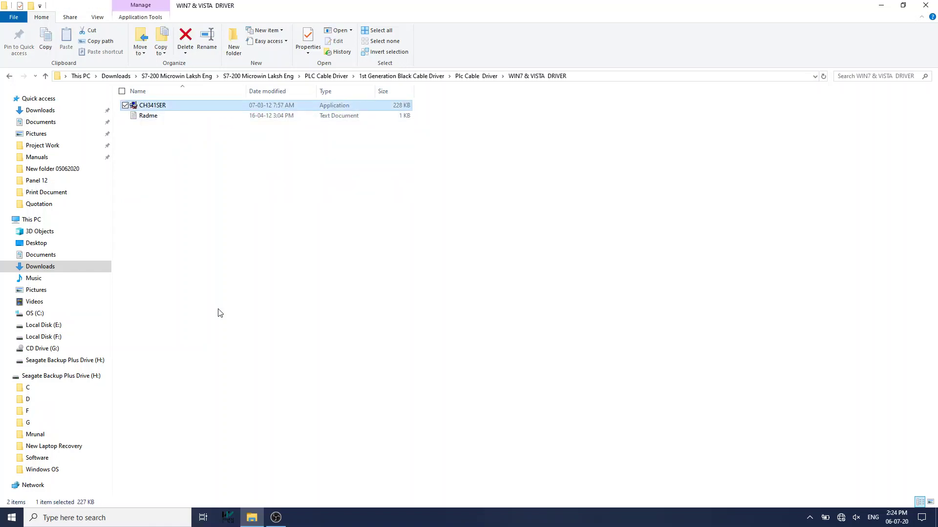
key(Return)
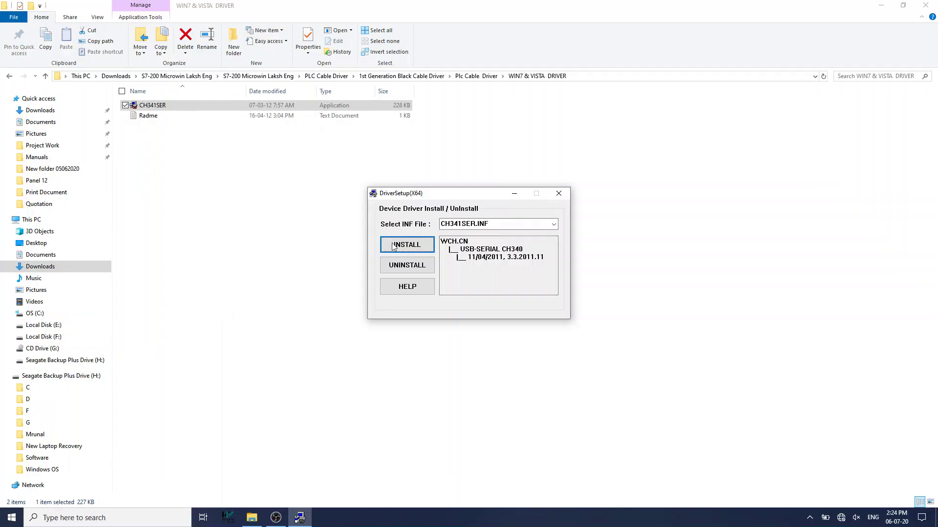
Step: Install the CH341SER.INF driver, close the driver setup and minimise File Explorer
click(404, 248)
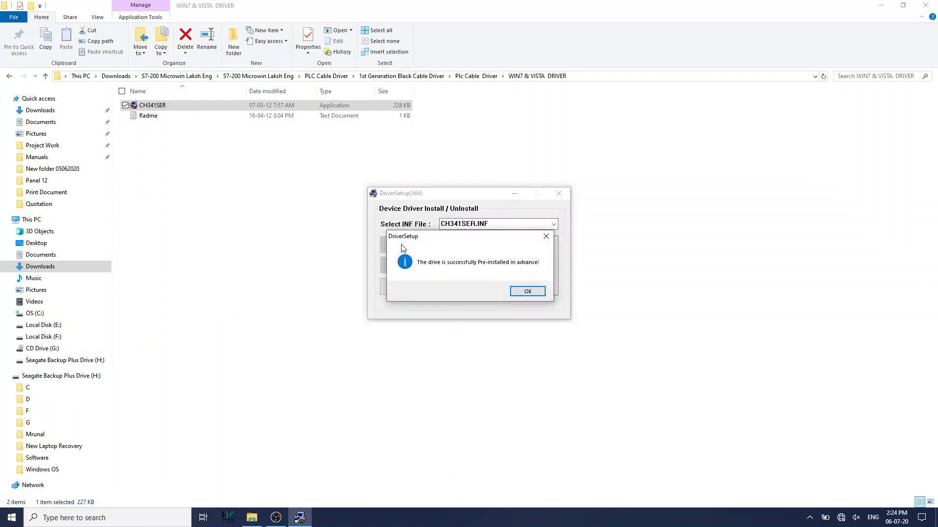
click(533, 292)
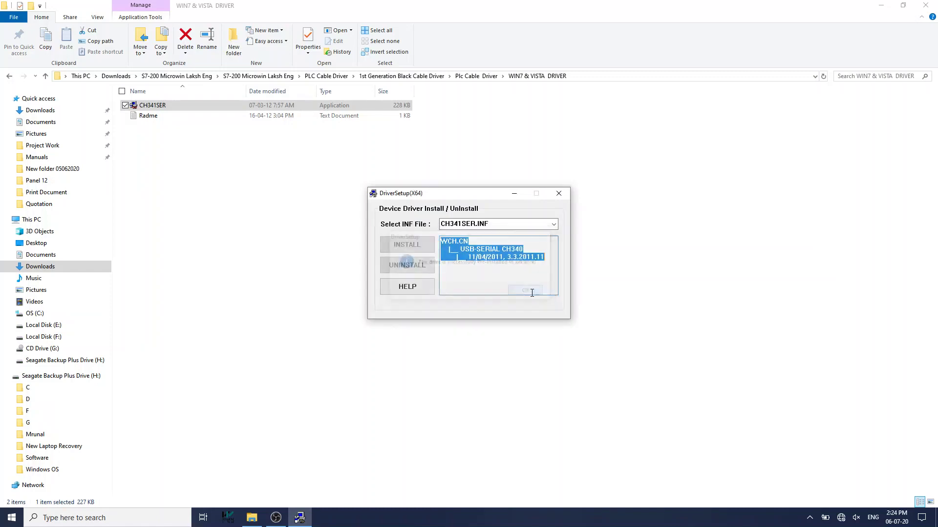
click(558, 194)
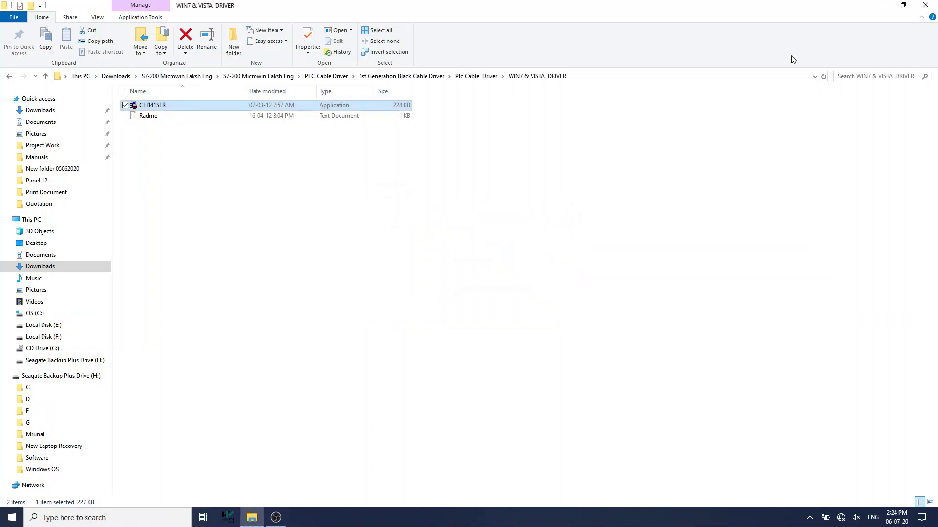
click(879, 6)
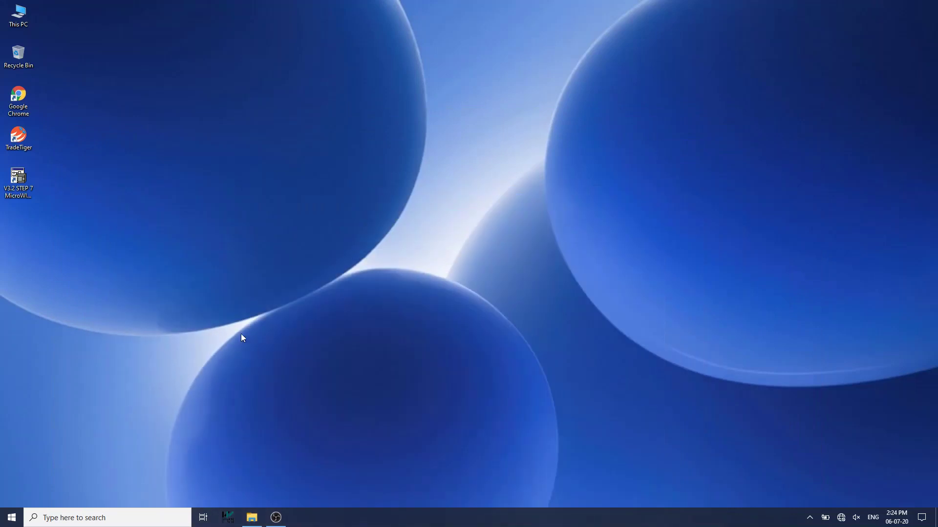
Step: Open Device Manager, check which COM port the USB-SERIAL CH340 cable uses, and minimise the window
click(148, 517)
text(devic)
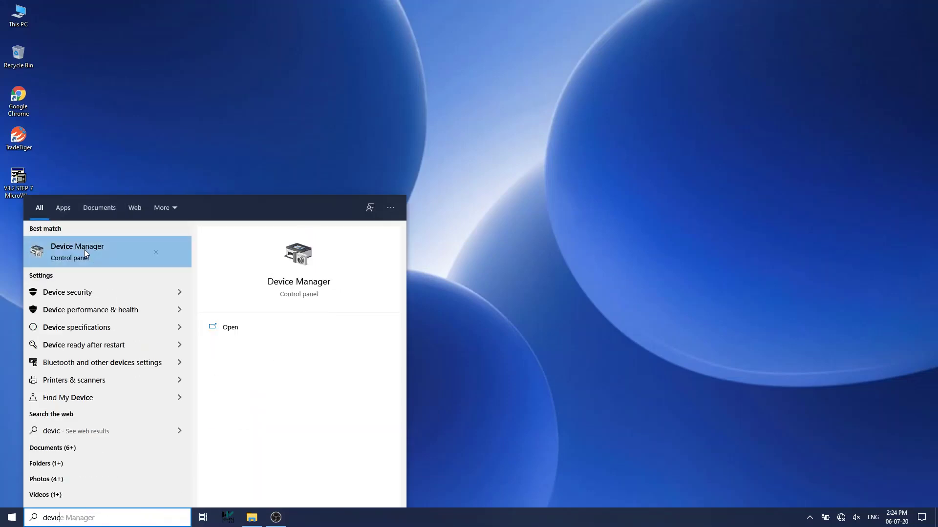
click(85, 254)
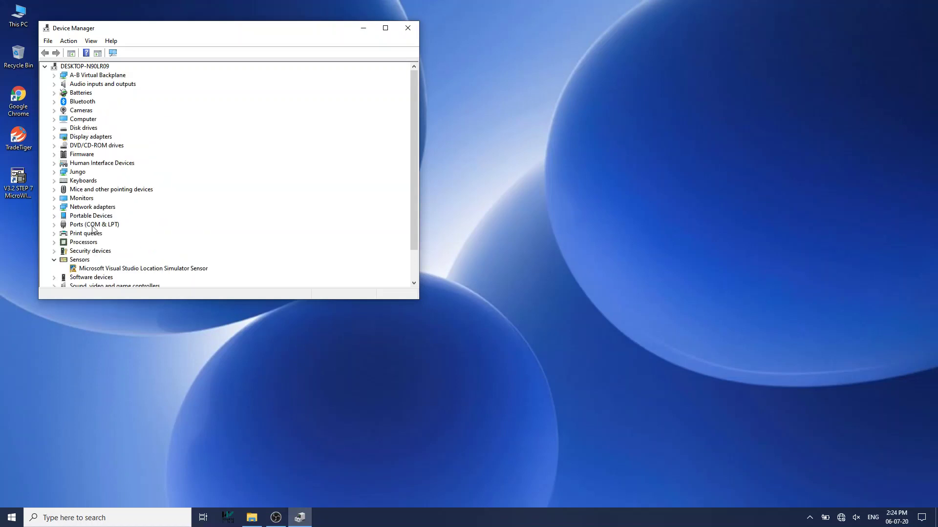
click(54, 226)
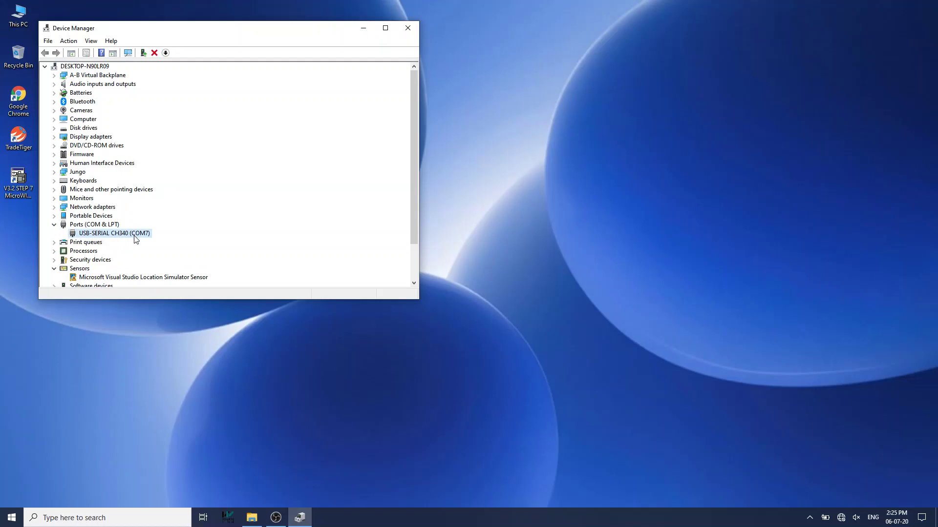
click(363, 30)
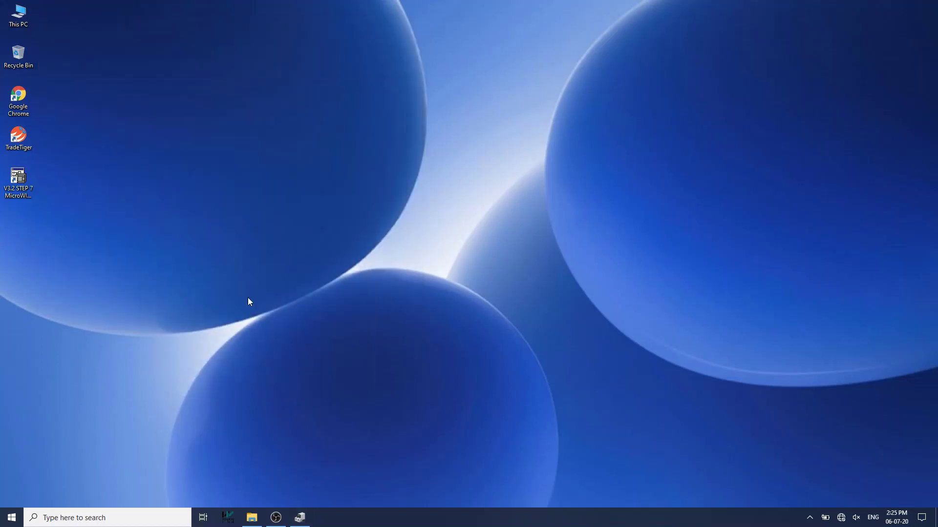
click(18, 180)
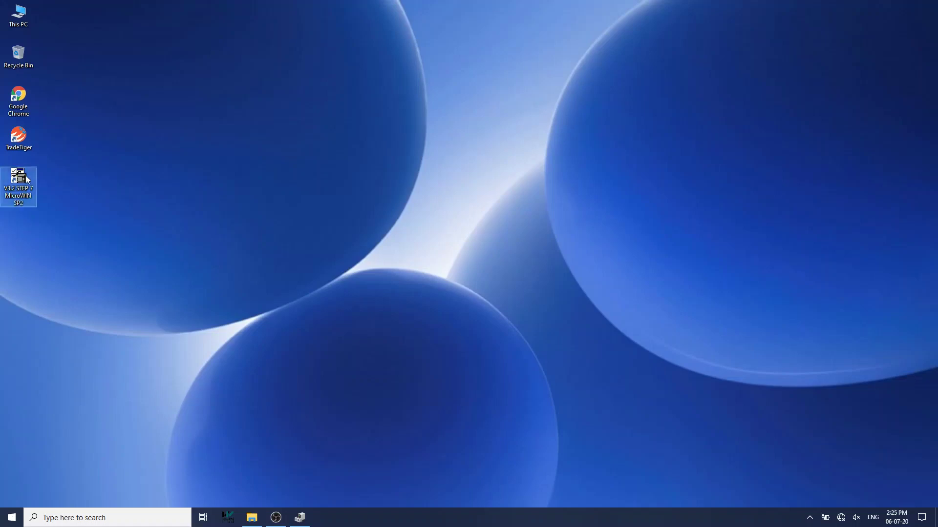
right_click(177, 216)
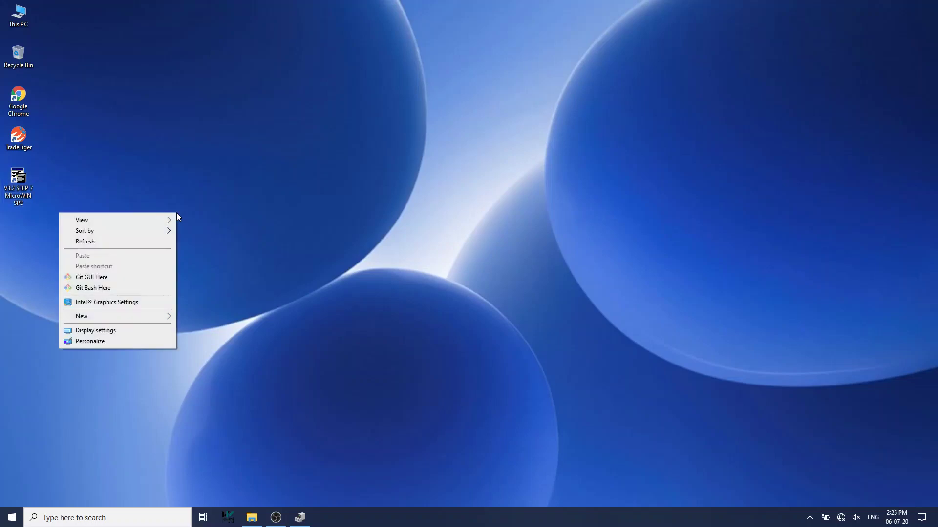
click(164, 242)
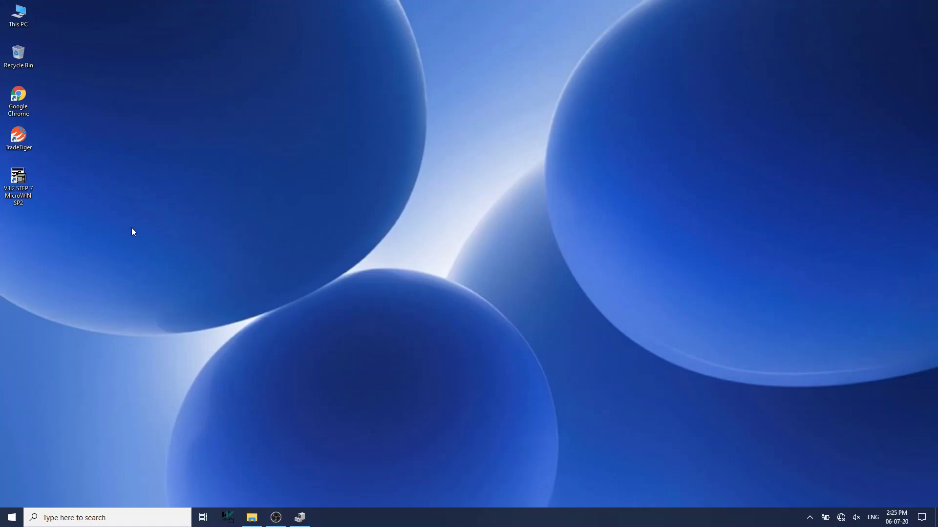
Step: Examine the compatibility settings in the V3.2 STEP 7 MicroWIN SP2 shortcut's properties and close them
click(26, 195)
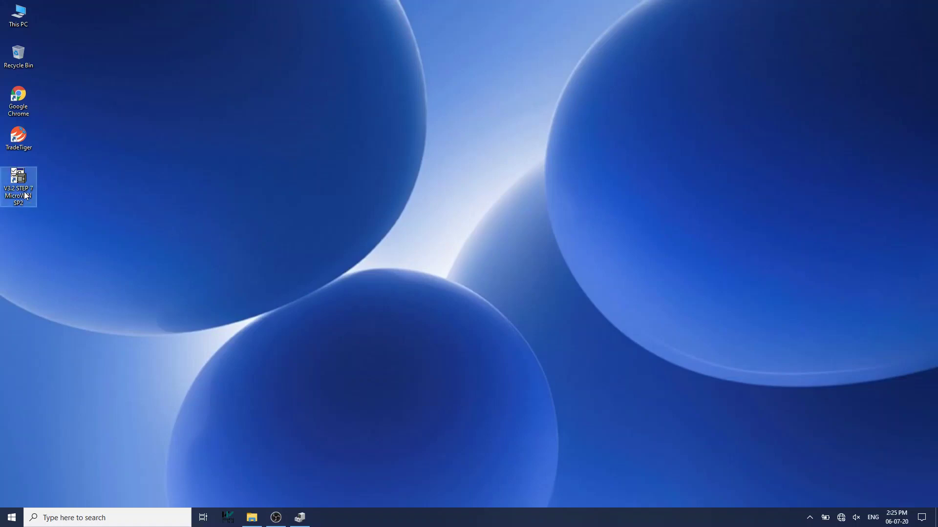
right_click(26, 195)
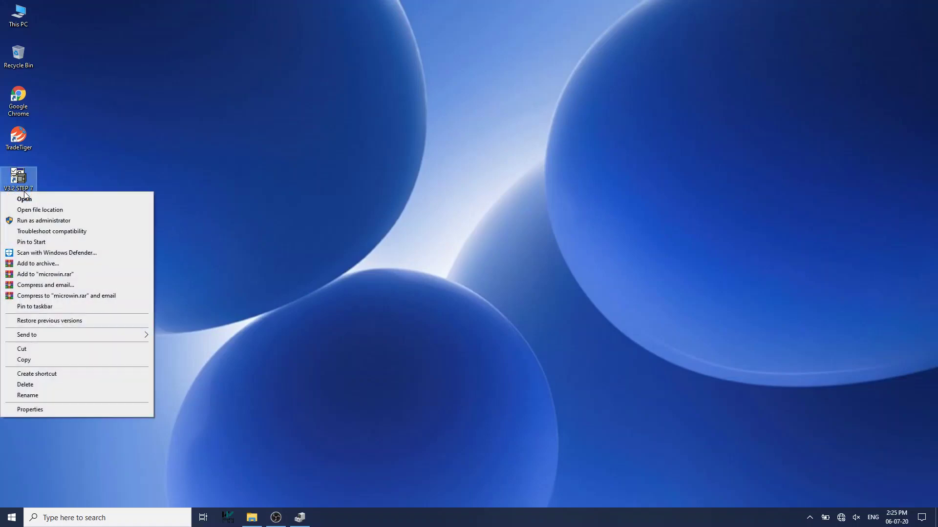
click(65, 411)
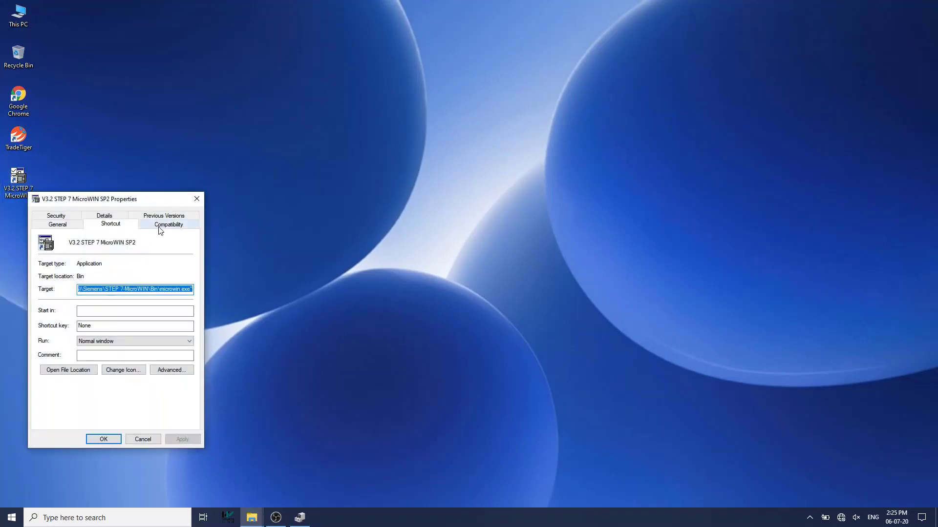
click(160, 226)
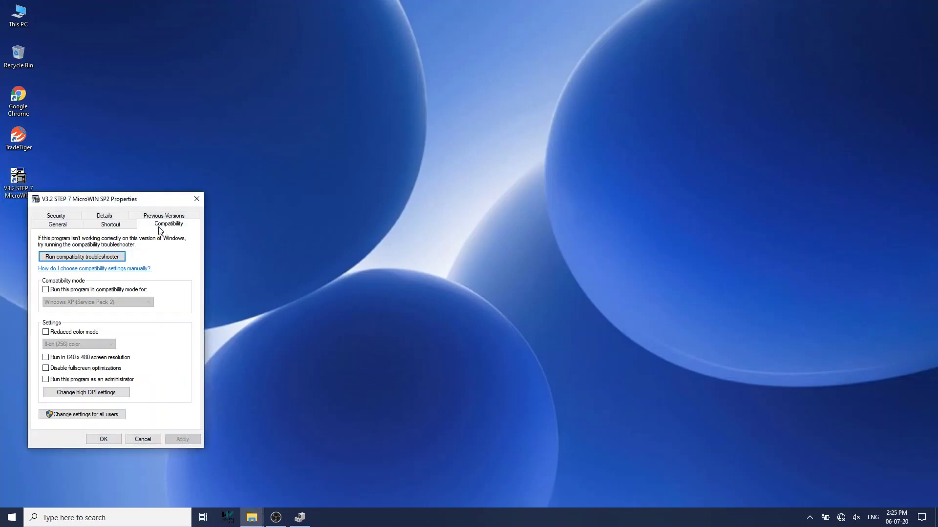
click(197, 199)
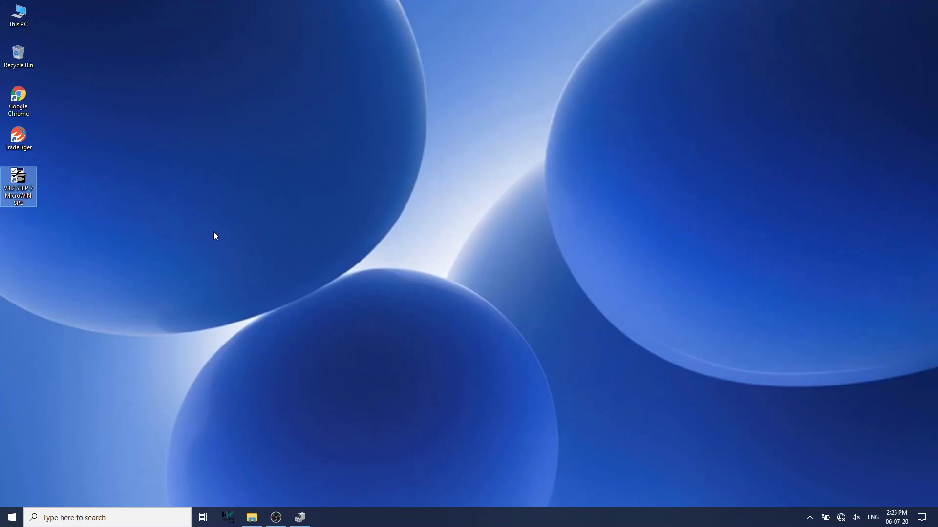
right_click(166, 162)
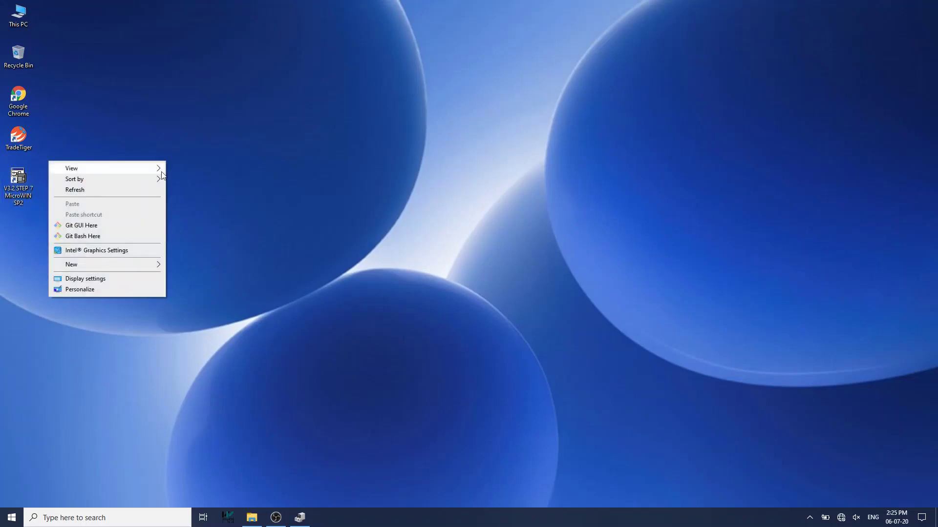
click(154, 194)
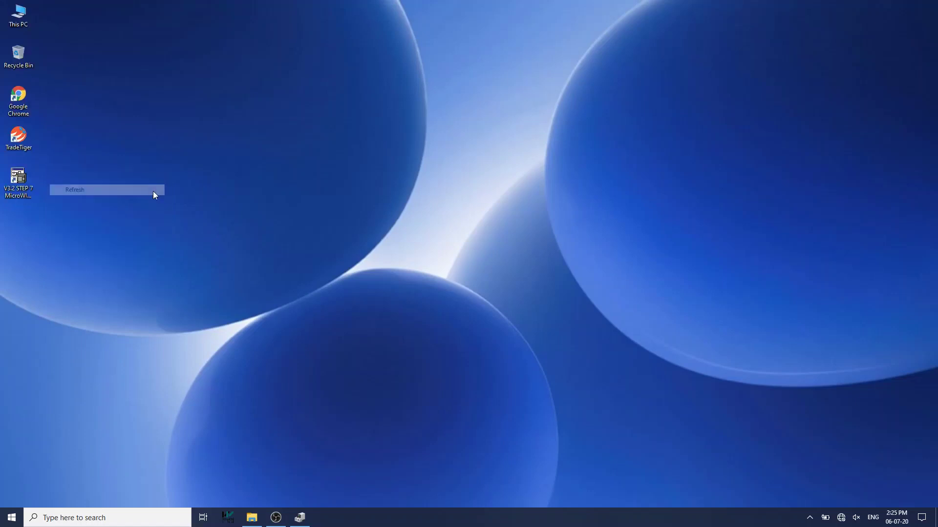
right_click(245, 157)
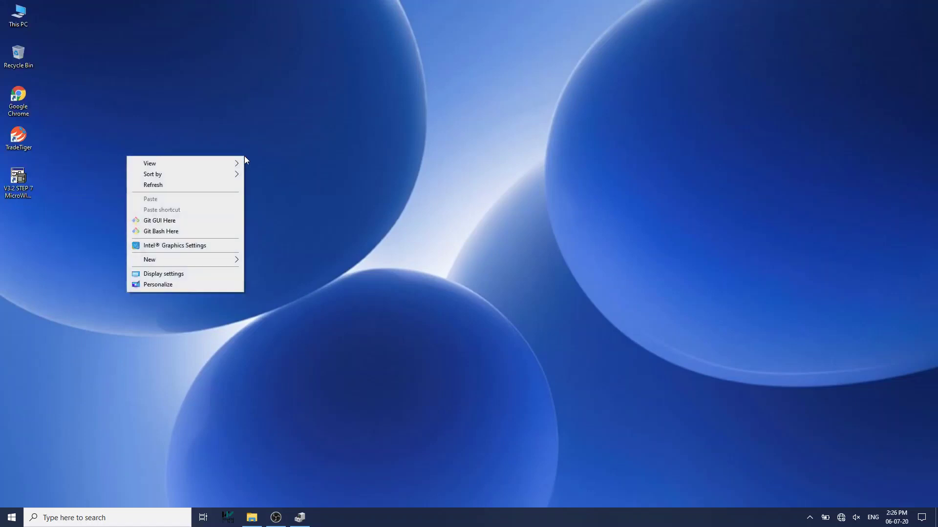
click(163, 190)
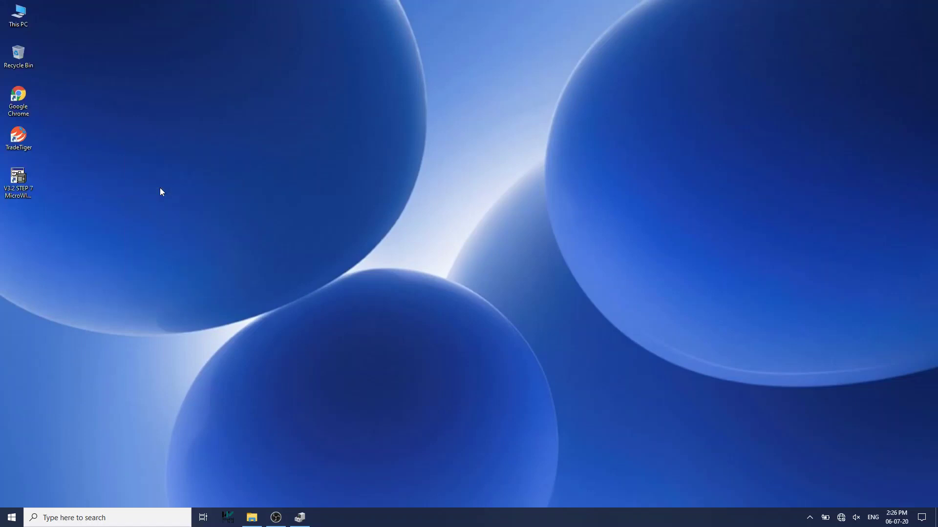
right_click(133, 178)
click(113, 209)
right_click(111, 210)
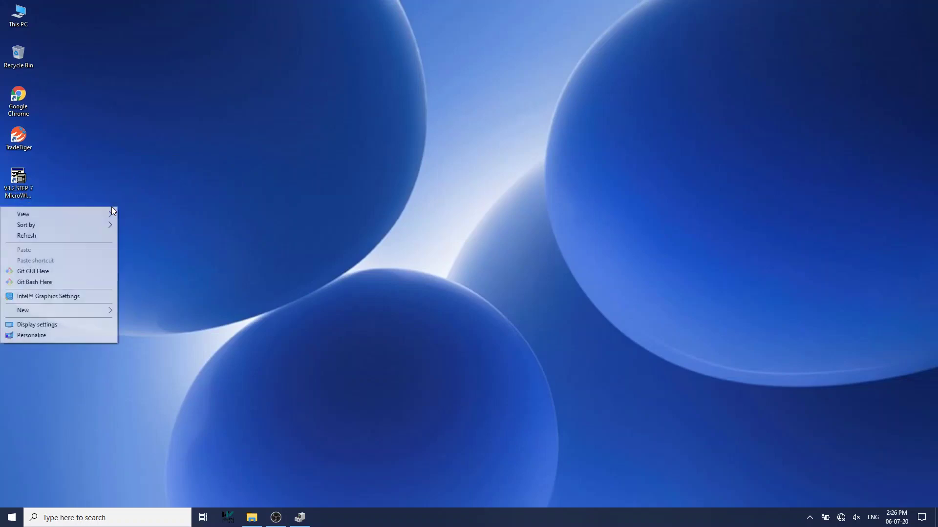
click(102, 236)
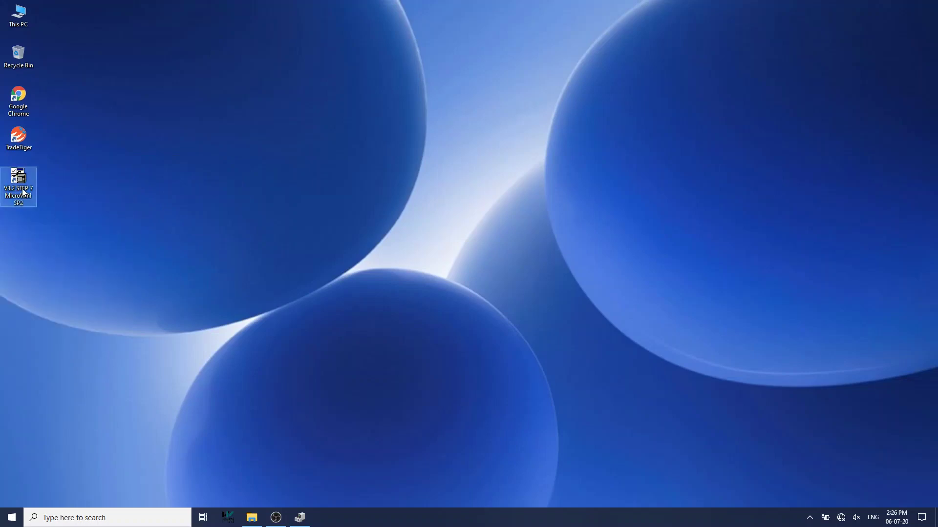
Step: Run the V3.2 STEP 7 MicroWIN SP2 desktop shortcut as administrator
click(24, 204)
right_click(19, 188)
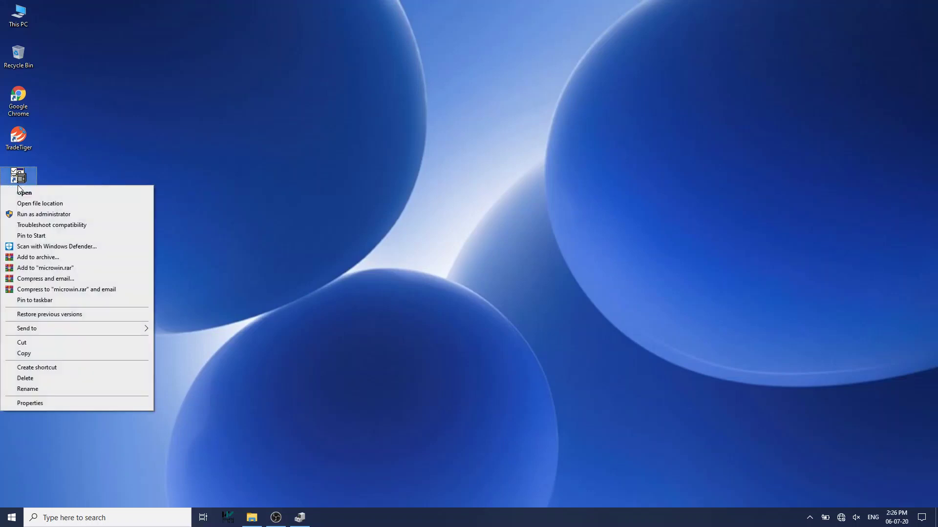
click(55, 215)
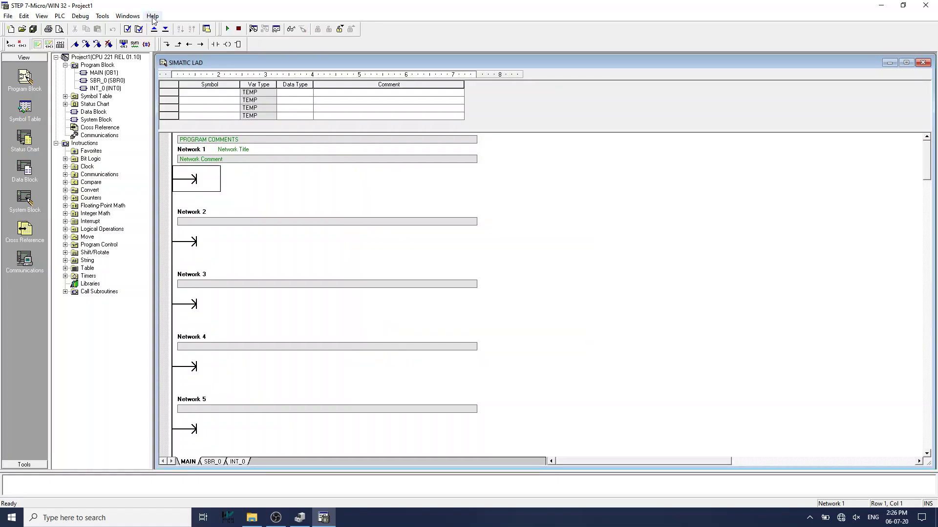
Step: In the communications settings, set the PC/PPI cable to COM port 7, refresh to find the connected PLC and accept the settings
click(30, 255)
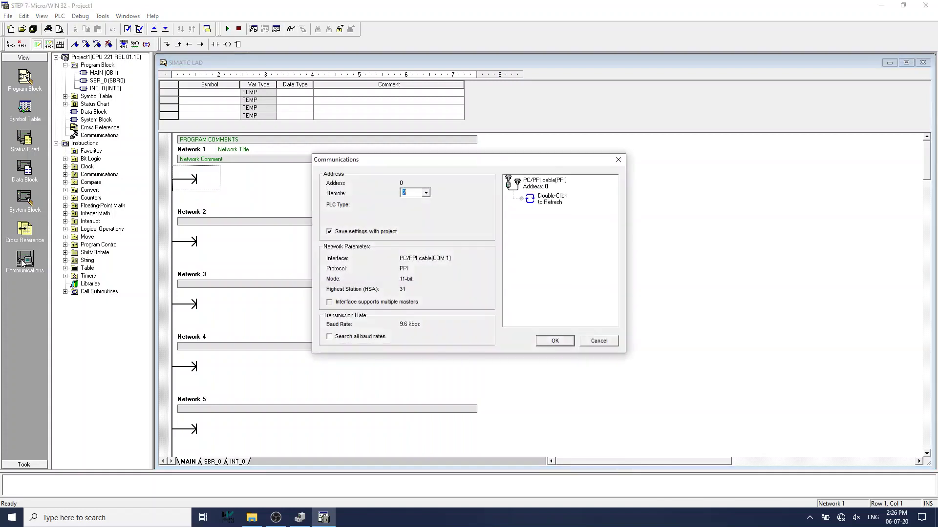
click(529, 199)
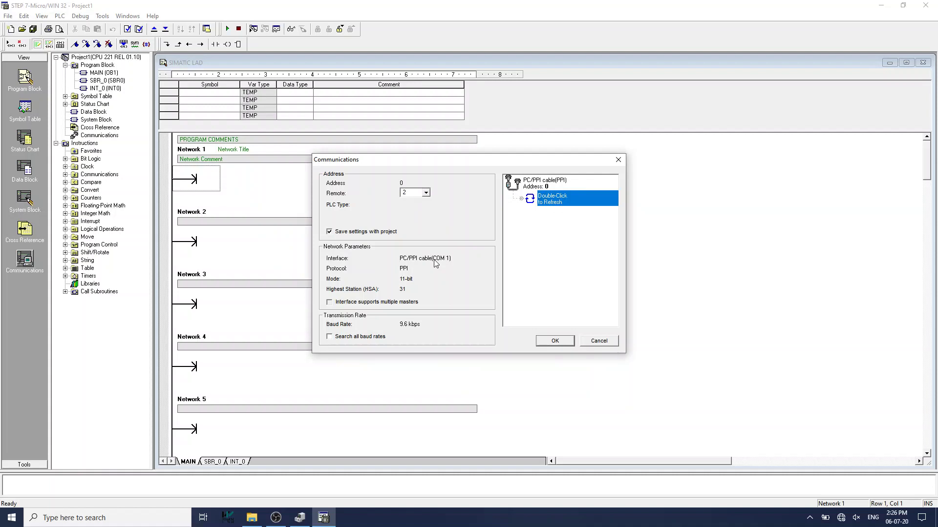
double_click(528, 187)
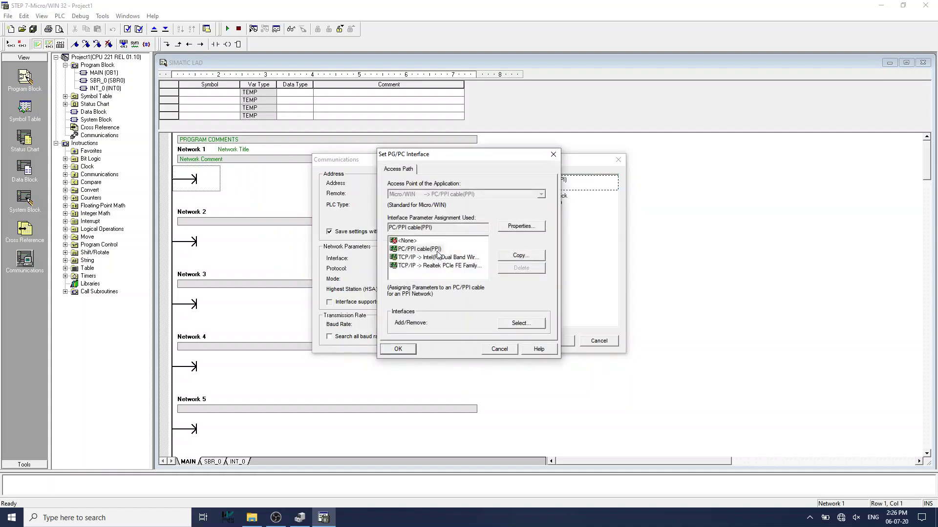
click(505, 230)
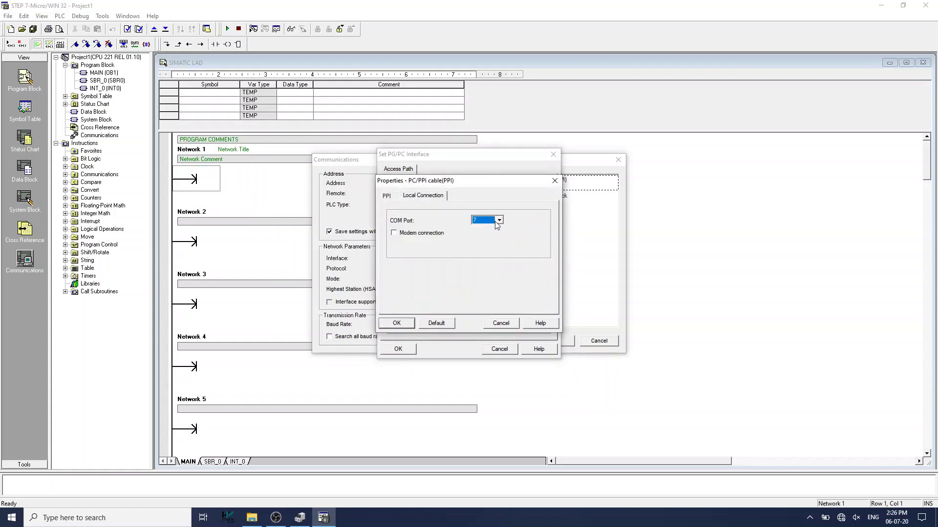
click(405, 324)
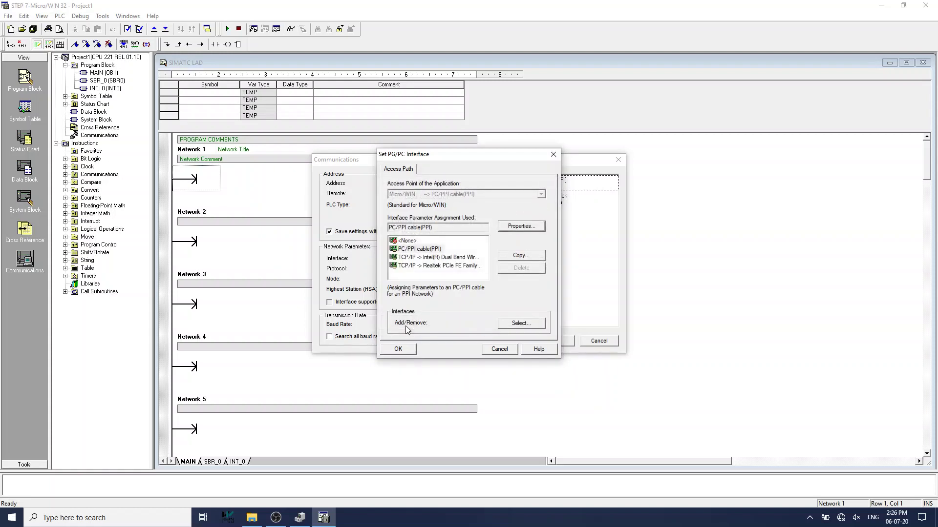
click(400, 349)
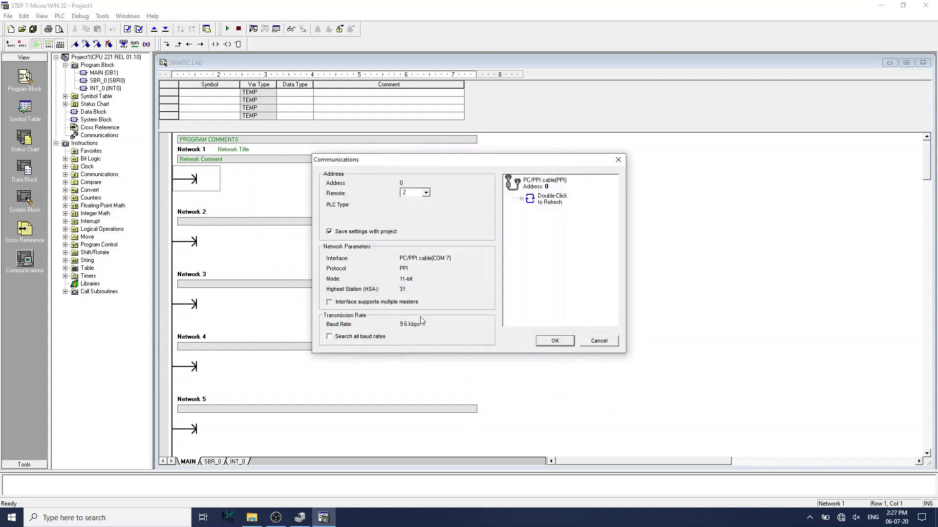
double_click(535, 201)
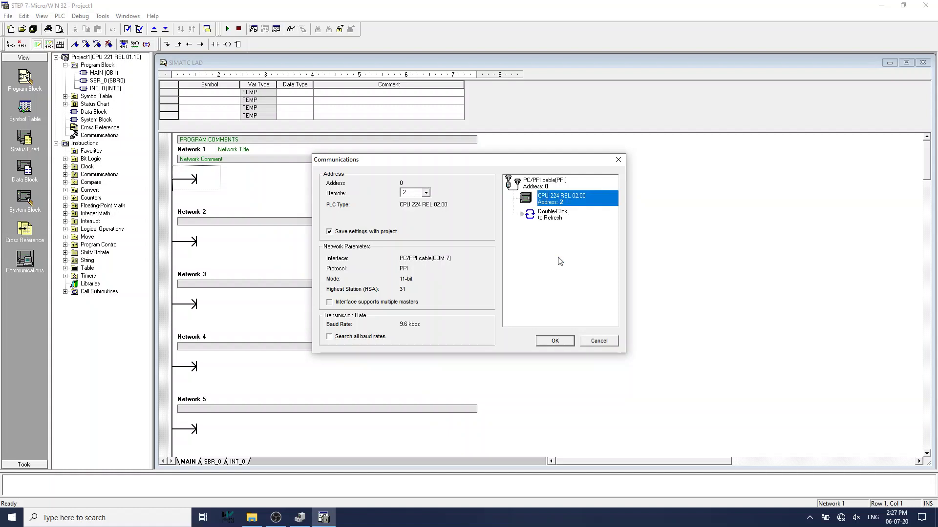
click(557, 343)
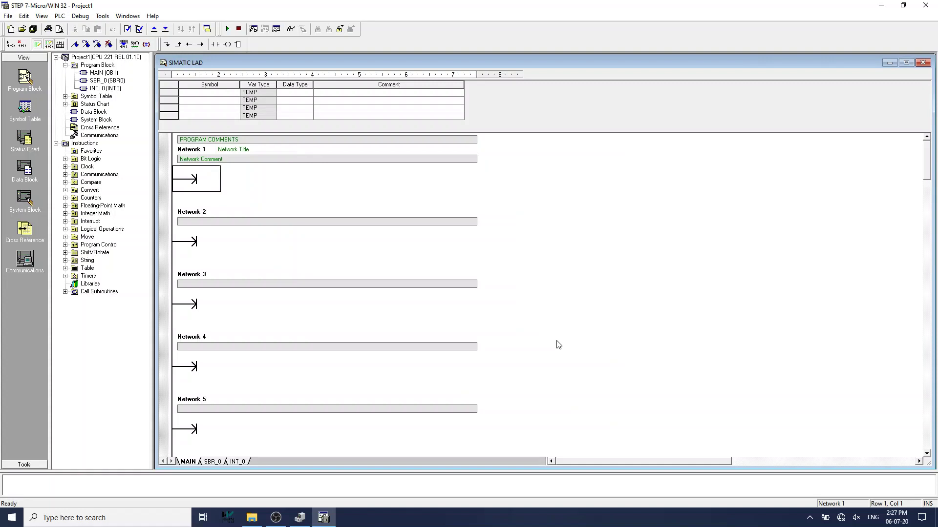
Step: Try to upload the program, data and system blocks from the PLC into the project
click(154, 30)
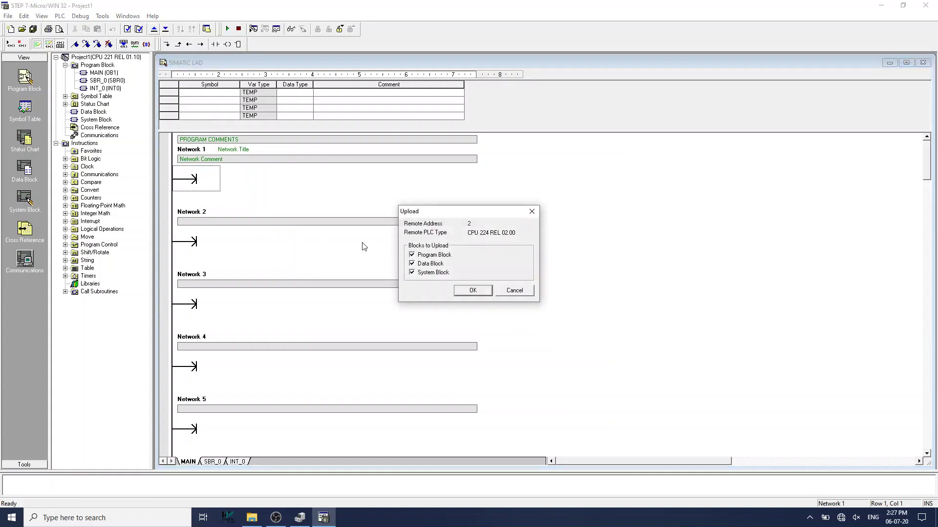
click(465, 292)
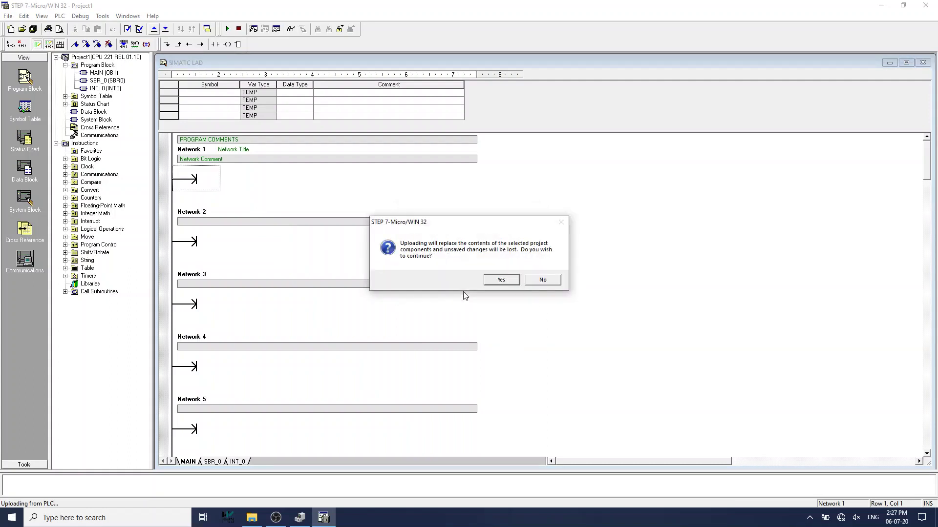
click(502, 279)
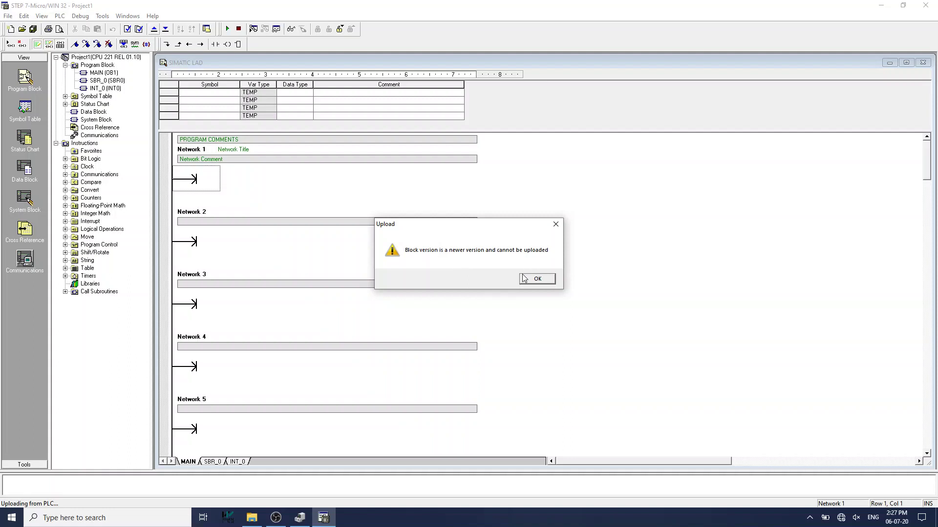
click(524, 279)
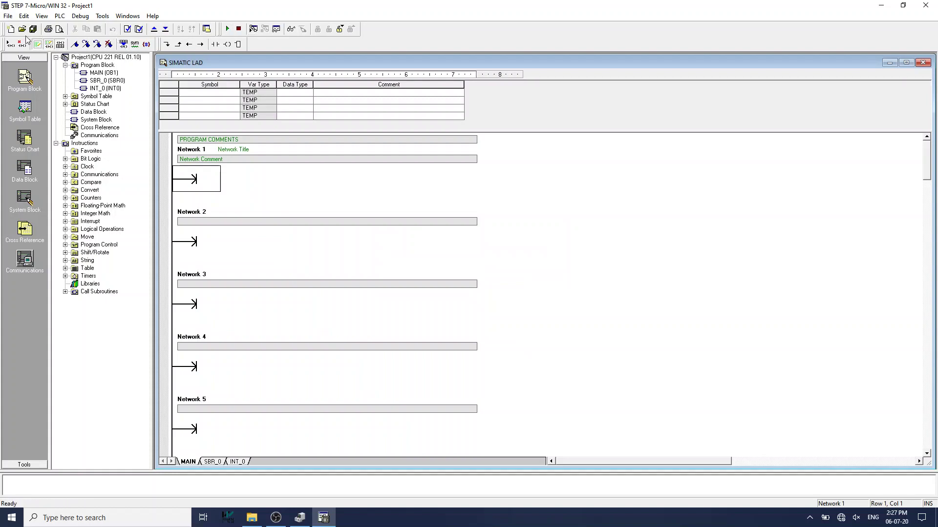
Step: Insert a normally open contact with address I0.0 at the start of Network 1
click(216, 44)
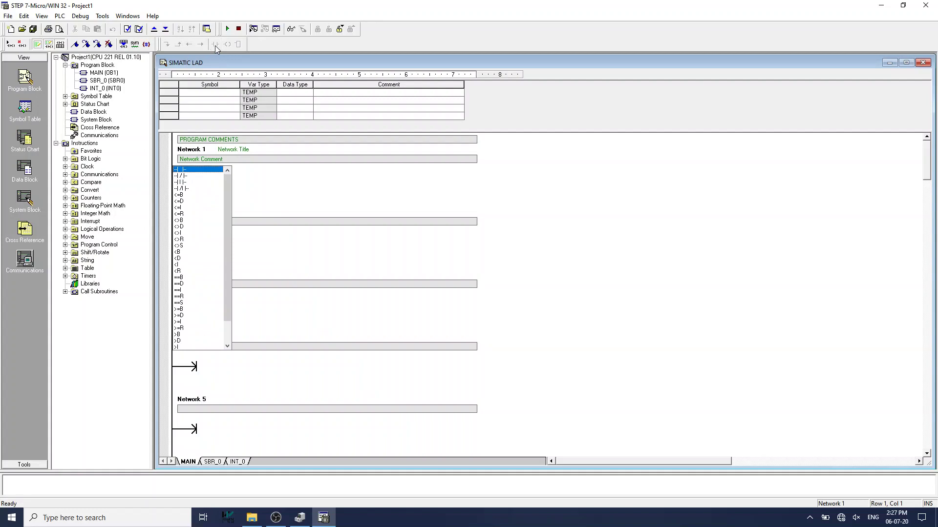
click(221, 170)
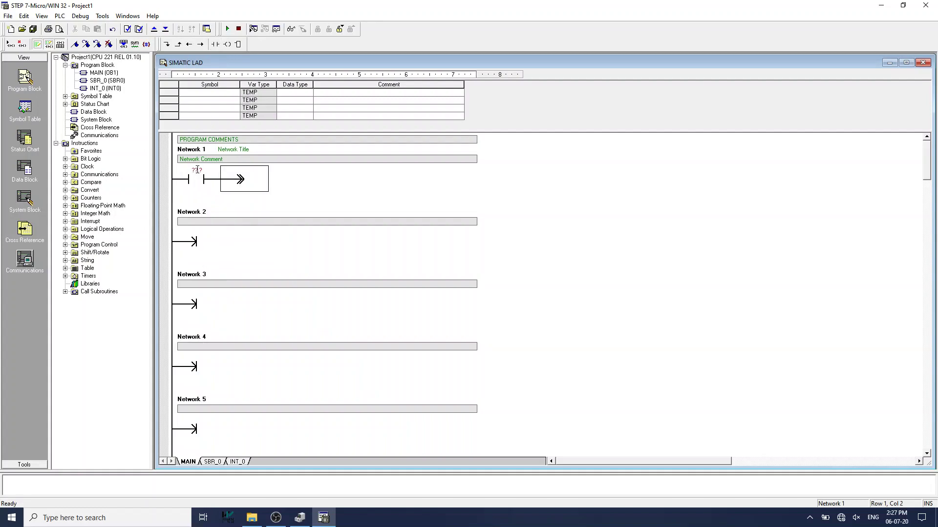
click(197, 170)
key(BackSpace)
text(I0.0)
key(Return)
Step: Add an output coil after the I0.0 contact in Network 1 and give it the address Q0.0
click(230, 48)
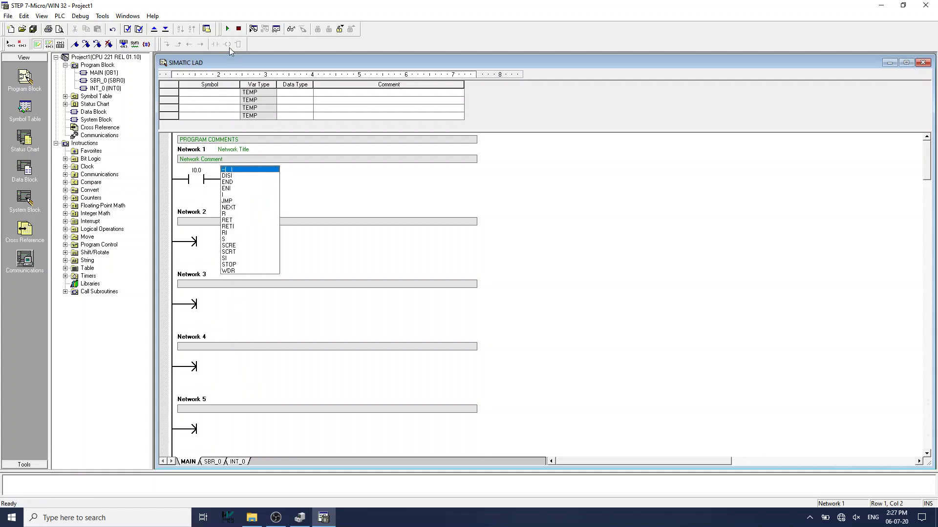
key(Return)
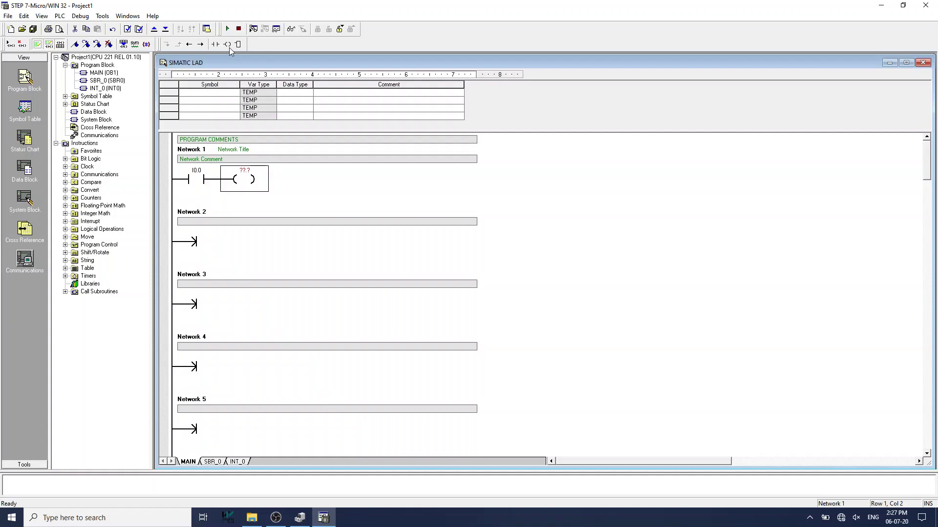
text(Q0.0)
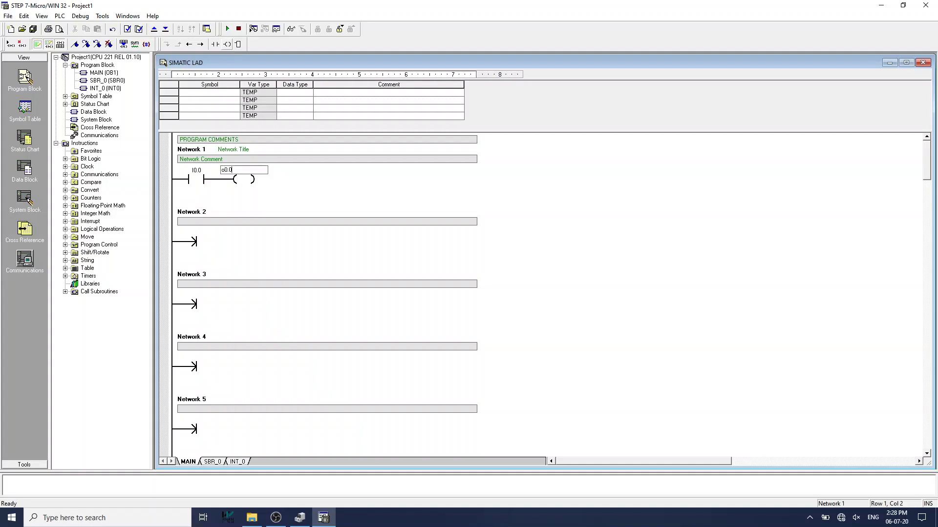
key(Return)
key(Left)
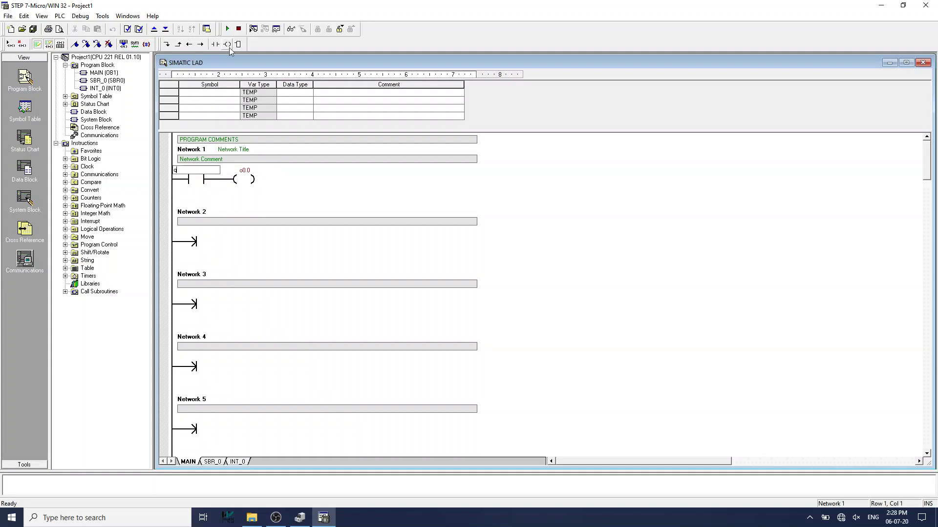
key(Right)
text(q0.0)
key(Return)
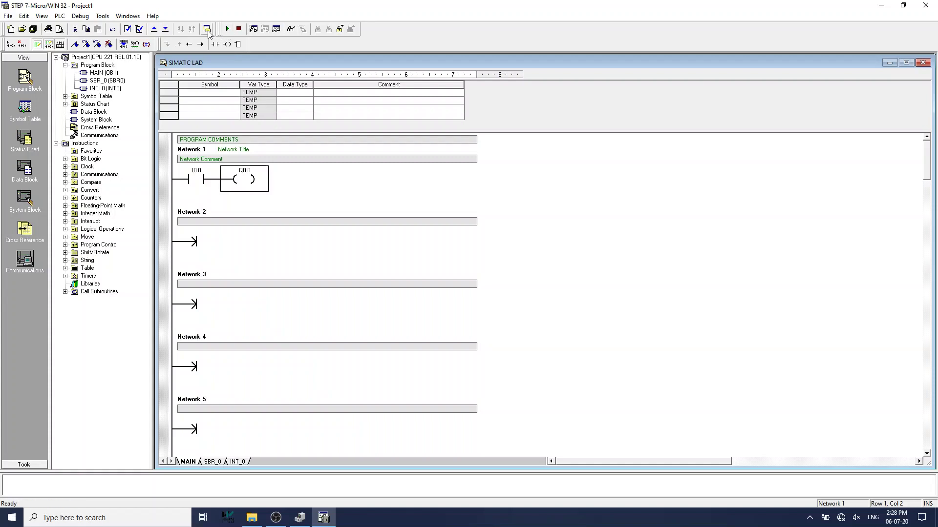
Step: Download the program, data and system blocks to the PLC, placing it in STOP mode
click(165, 30)
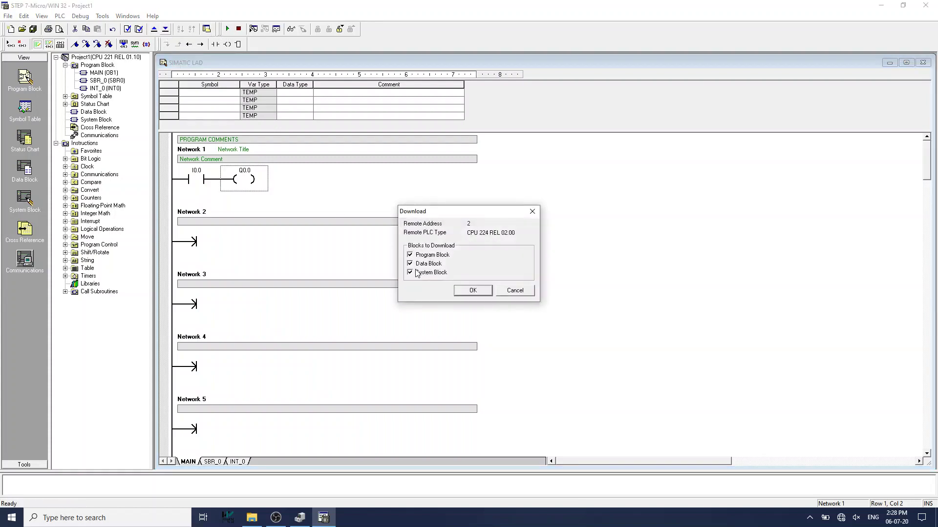
click(466, 292)
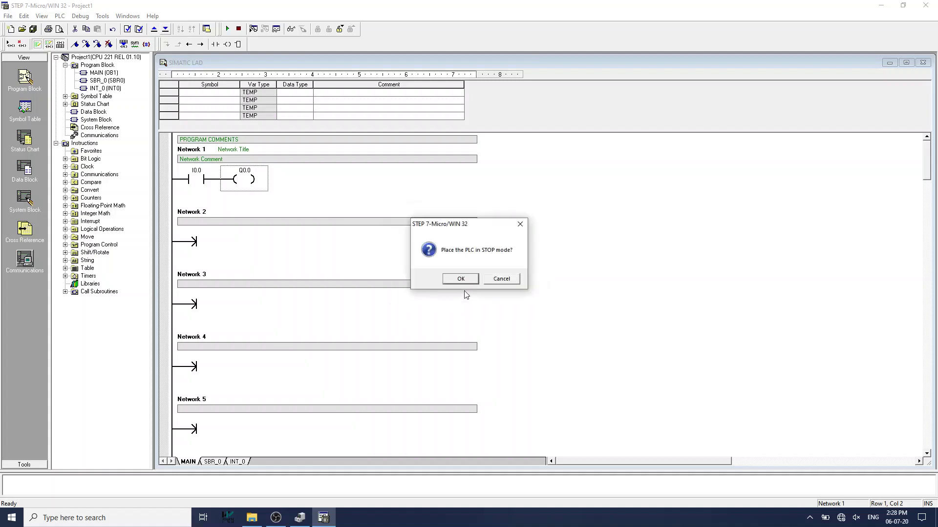
click(460, 280)
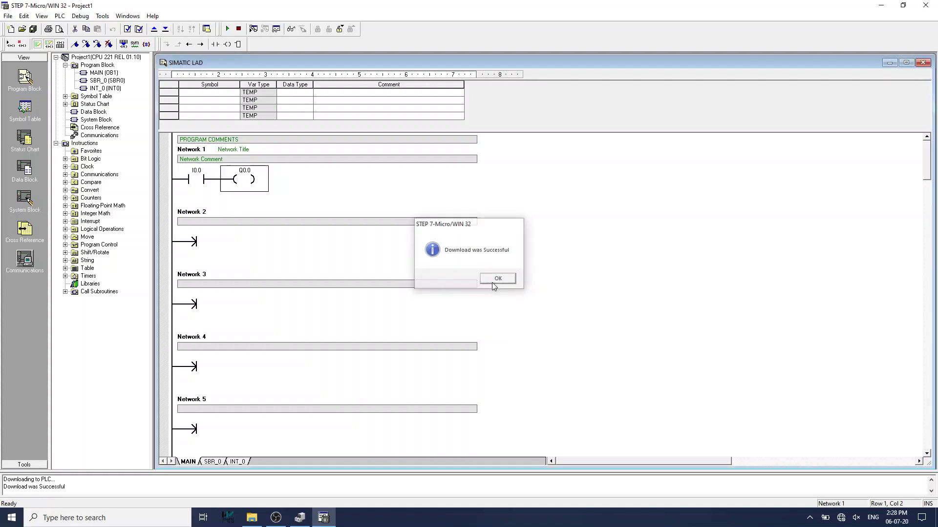
click(494, 278)
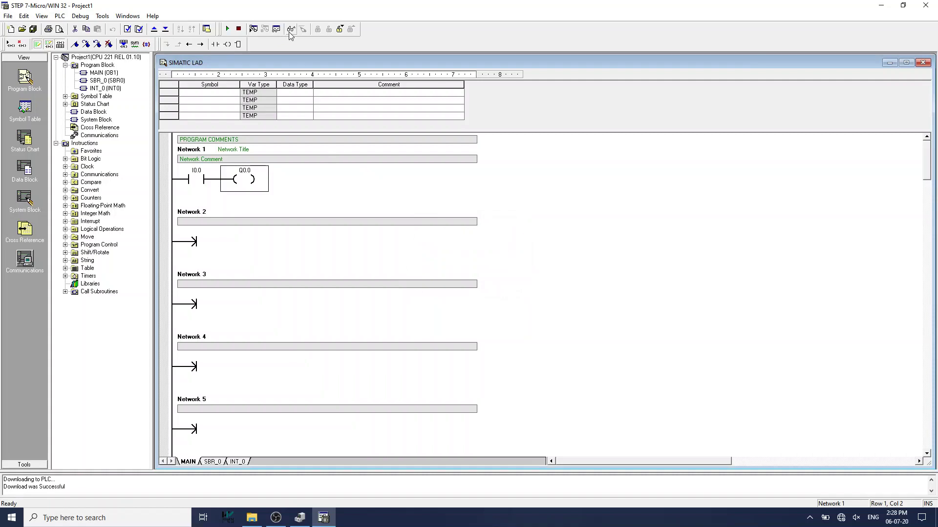
Step: Turn on program status monitoring and check the I0.0 contact and Q0.0 coil in Network 1
click(253, 29)
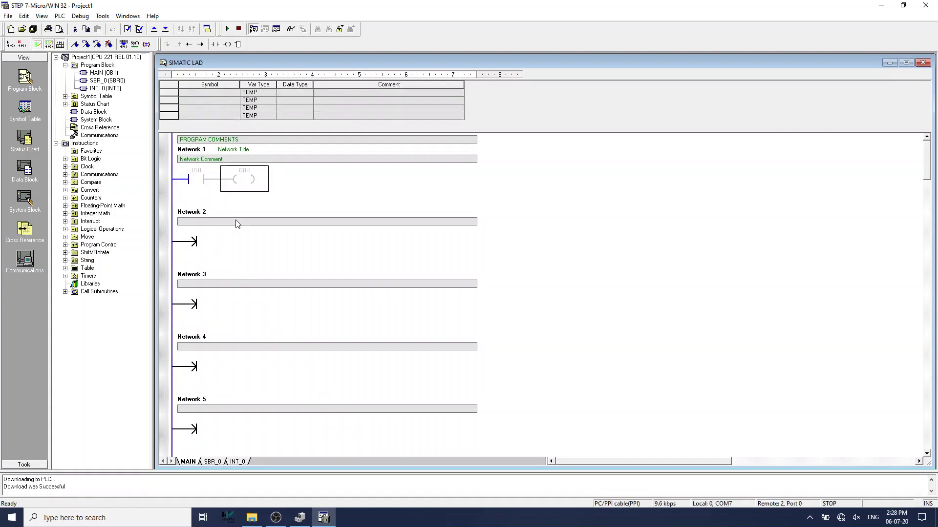
click(200, 183)
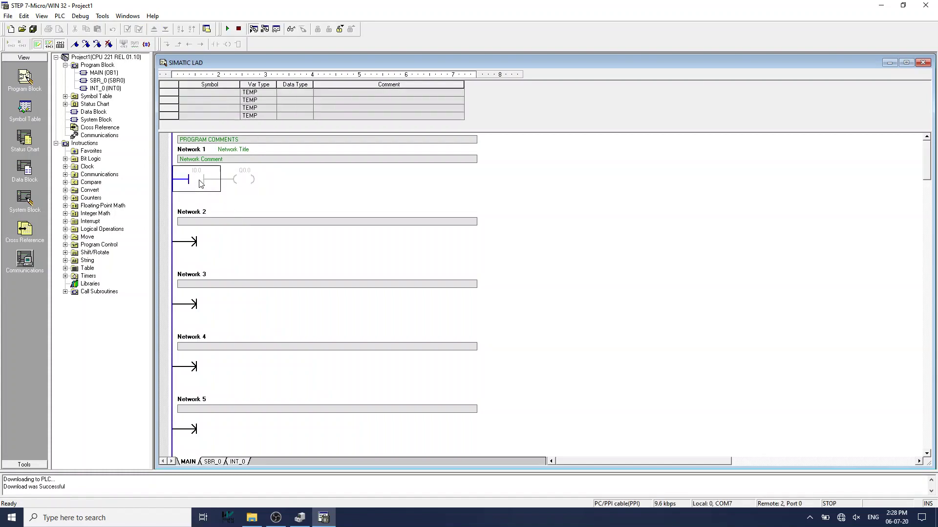
click(230, 183)
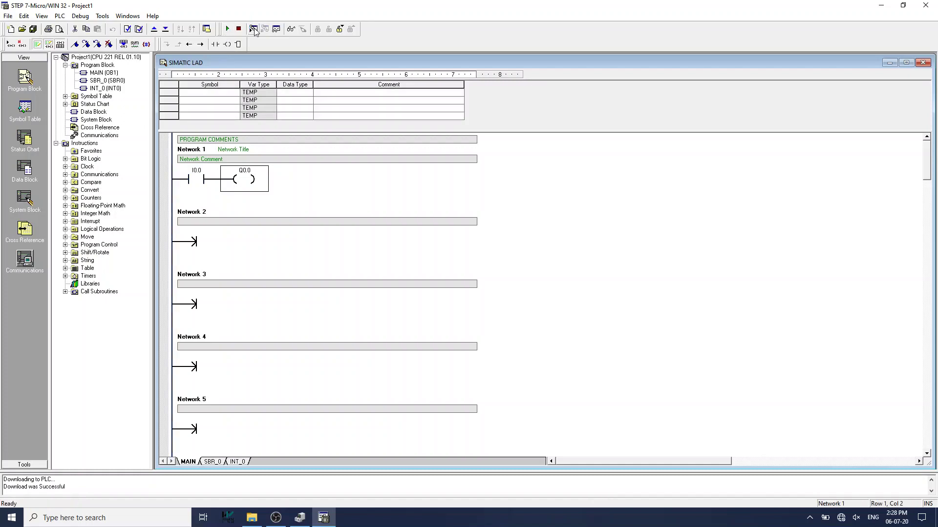
Step: Close the current project without saving its changes and create a new blank project
click(8, 16)
click(24, 48)
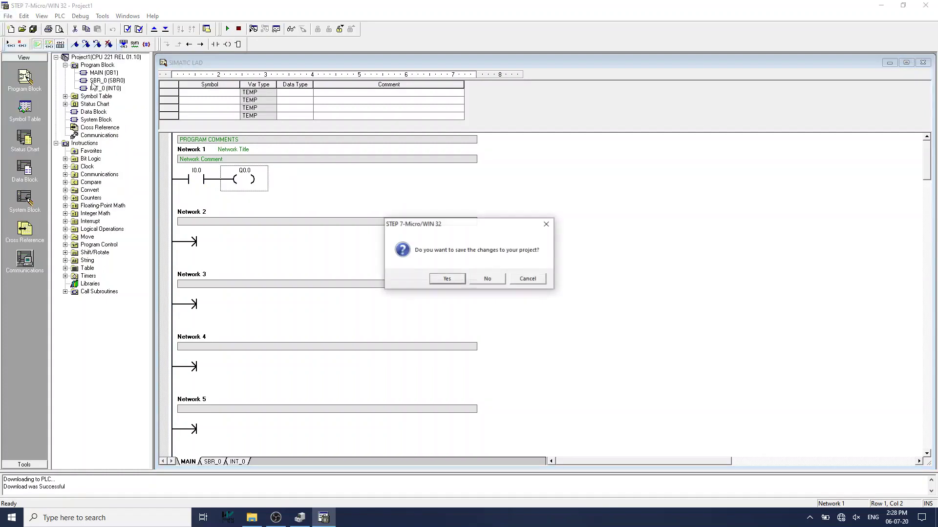
click(483, 279)
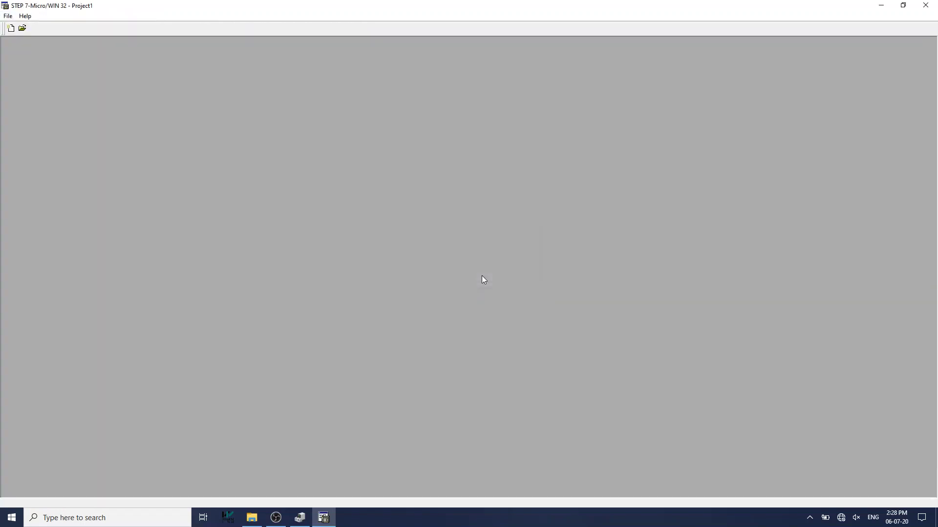
click(9, 30)
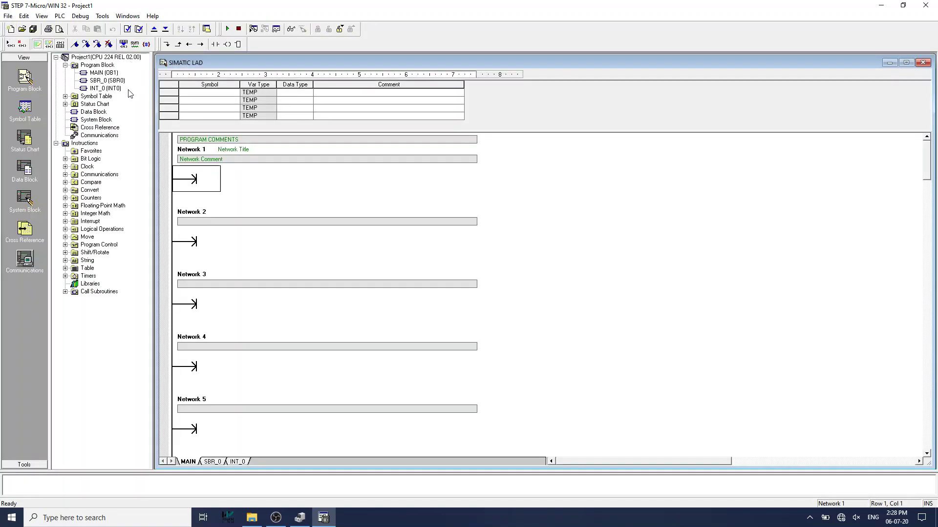
Step: Upload the program, data and system blocks from the PLC into the new project, replacing its contents
click(110, 59)
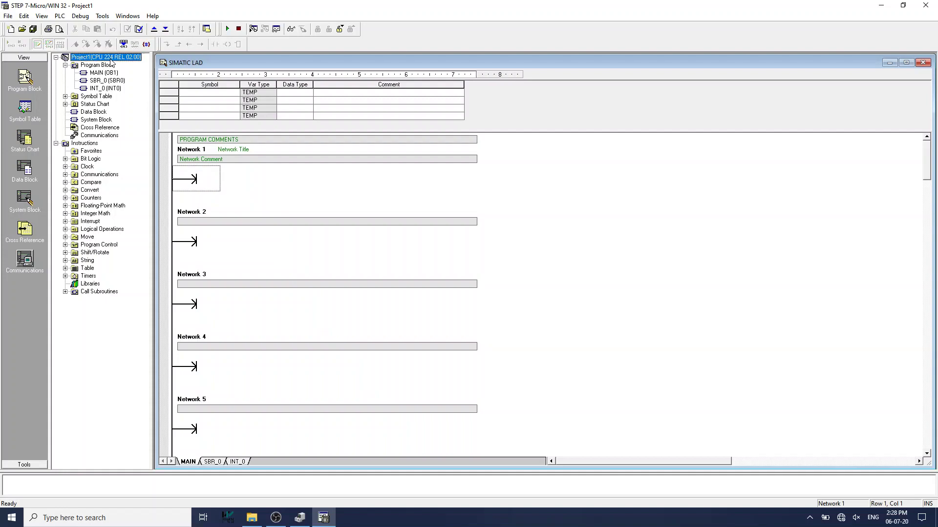
click(154, 31)
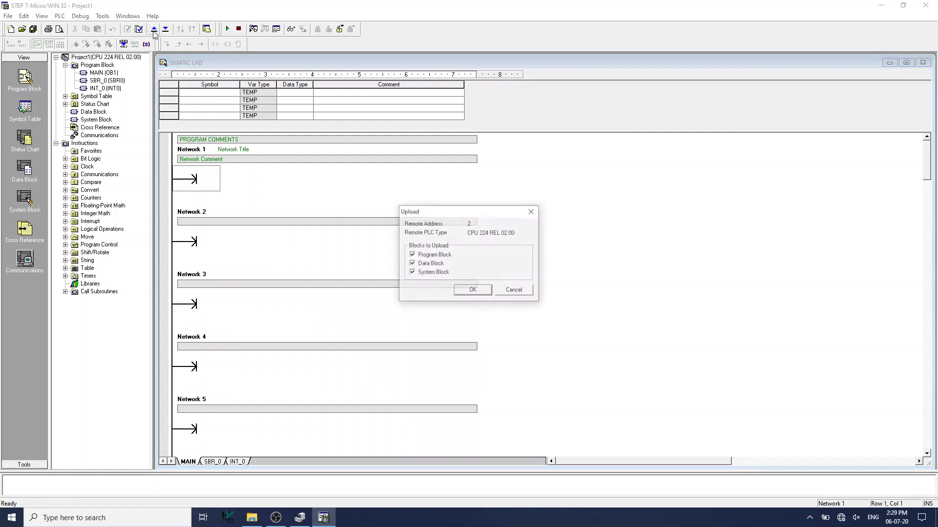
click(472, 291)
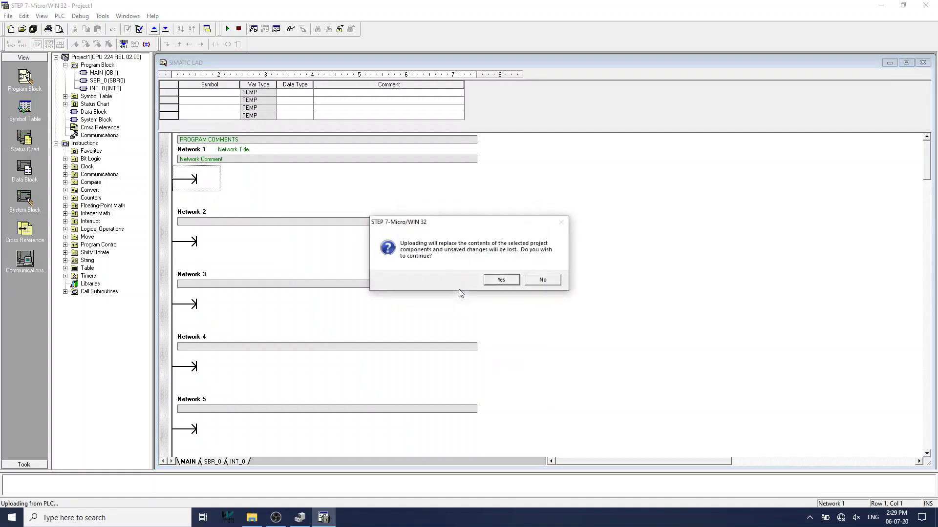
click(501, 279)
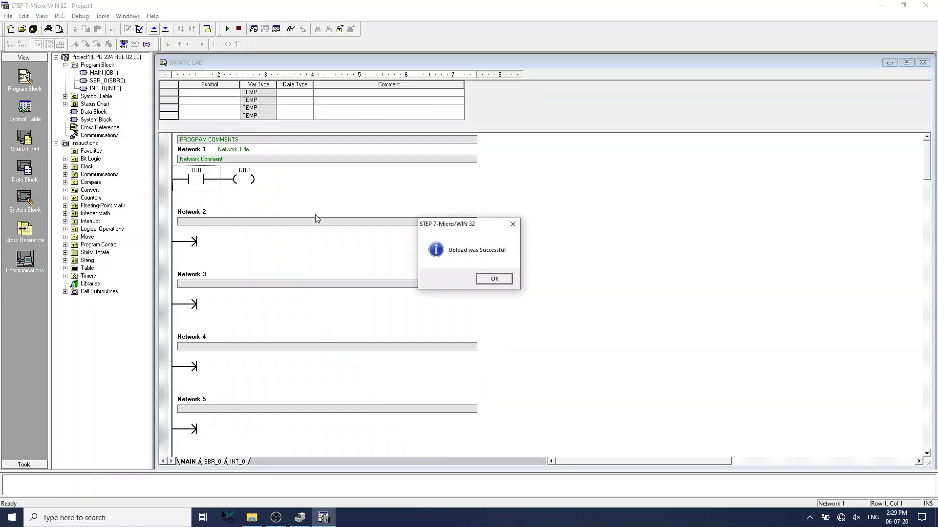
click(486, 282)
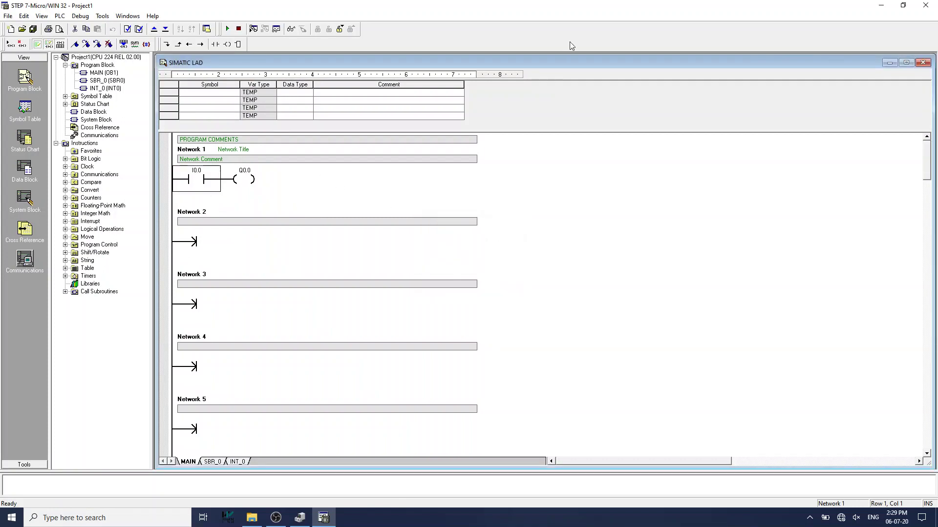
click(136, 59)
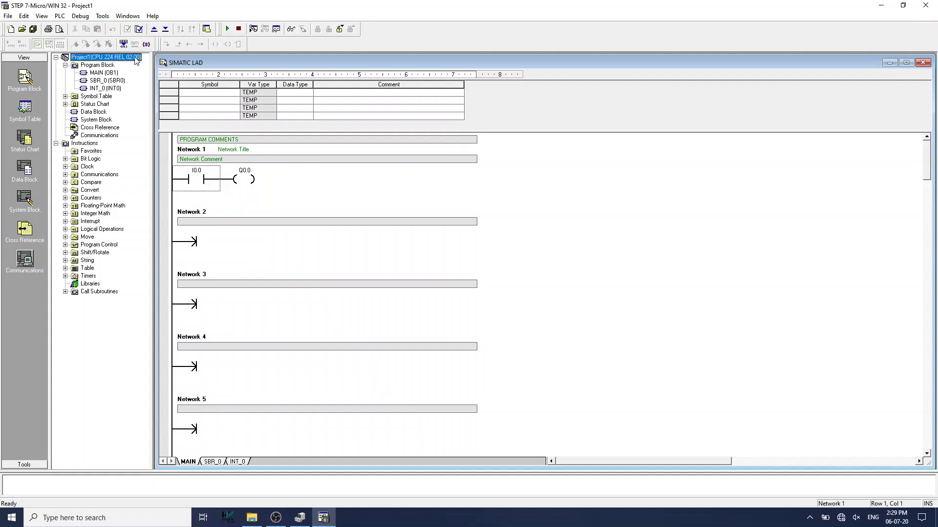
double_click(136, 59)
double_click(125, 58)
double_click(100, 66)
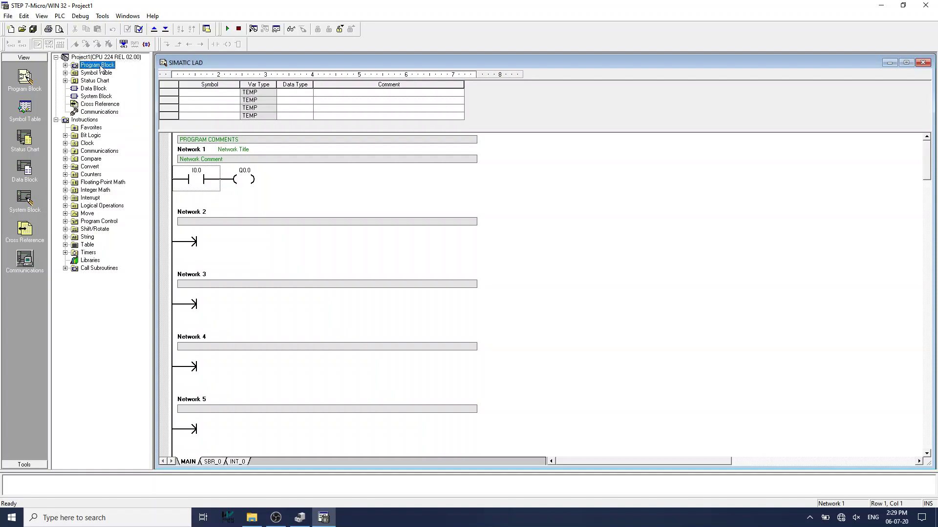
double_click(101, 69)
click(91, 58)
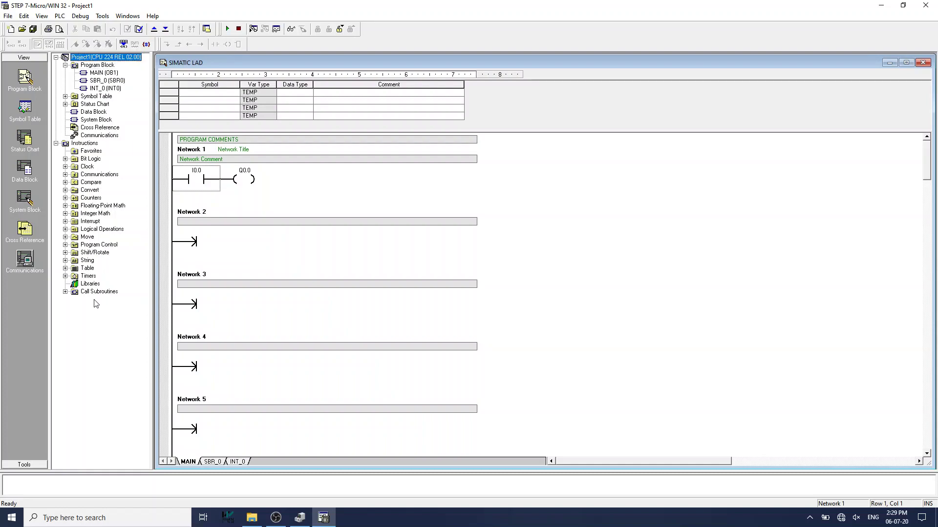
Step: Review the PC/PPI cable's COM port and PPI station and network parameters in the communications setup, then accept the settings
double_click(108, 137)
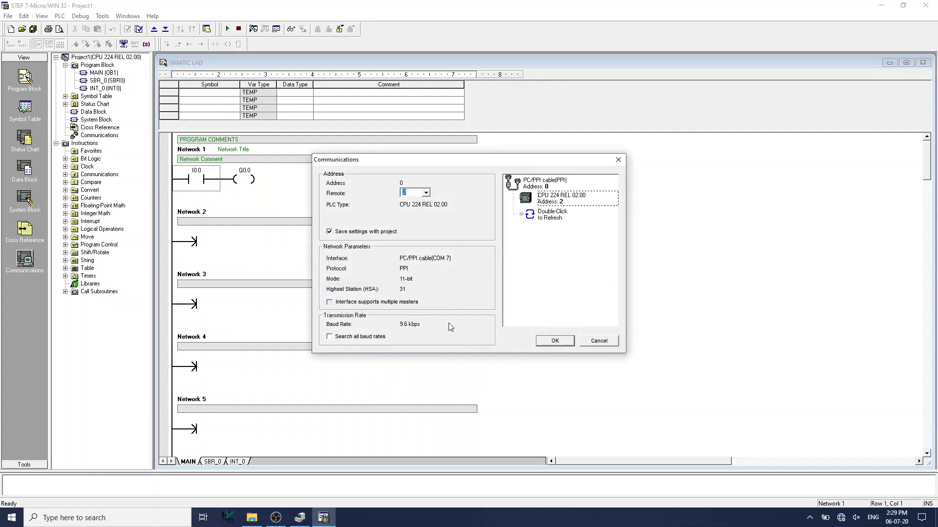
click(540, 184)
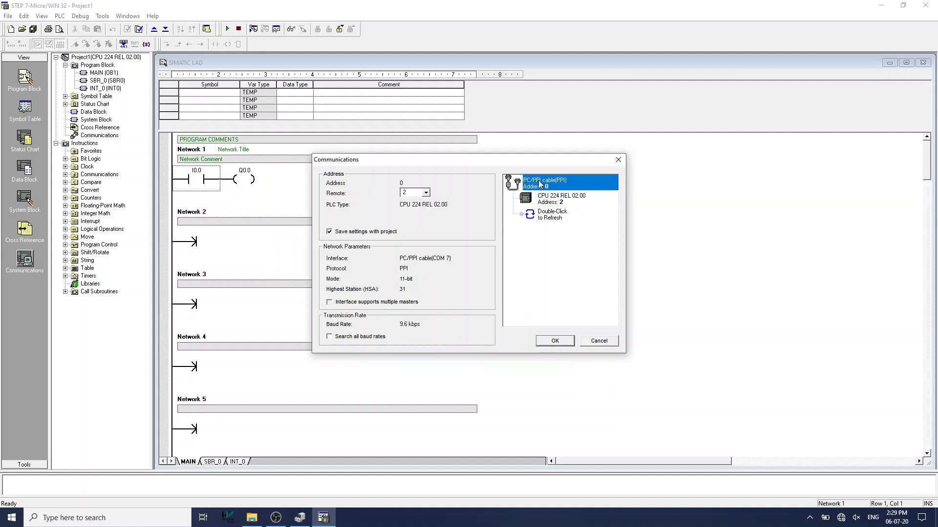
double_click(540, 185)
click(509, 228)
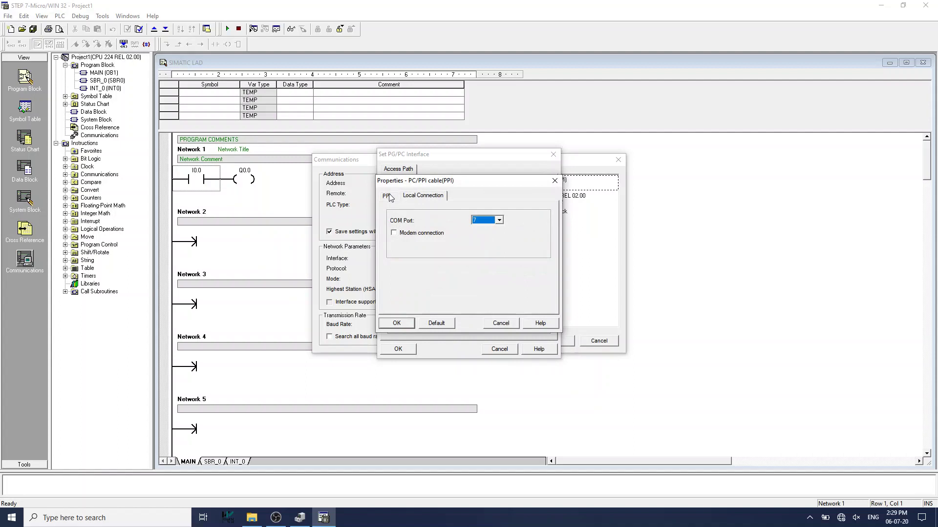
click(387, 196)
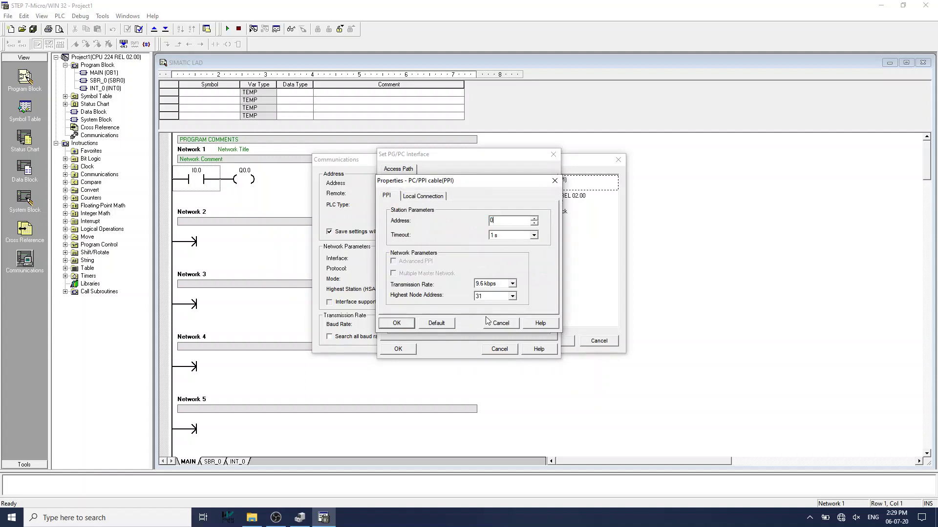
click(399, 324)
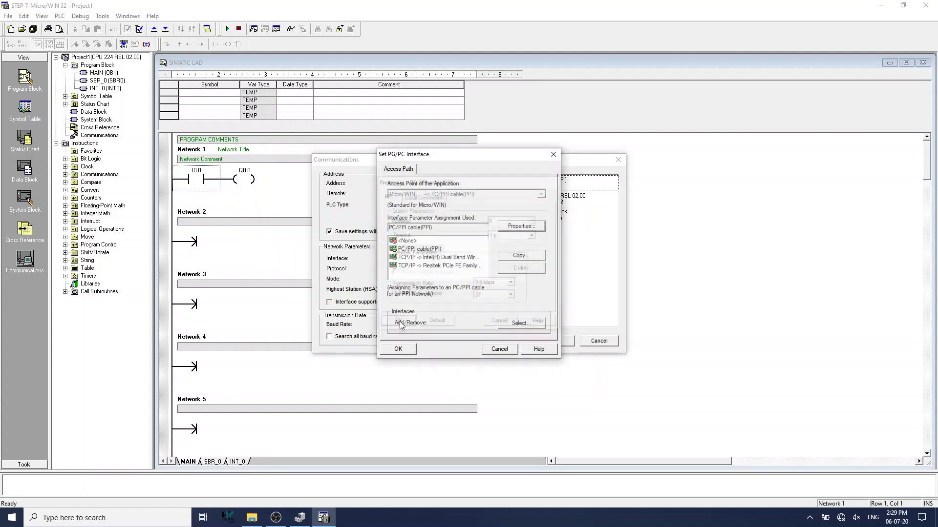
click(405, 348)
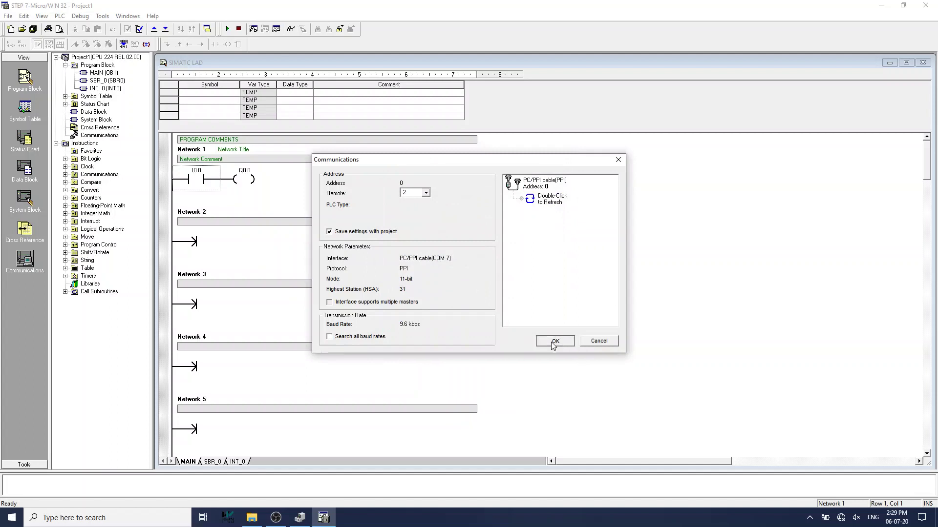
click(554, 342)
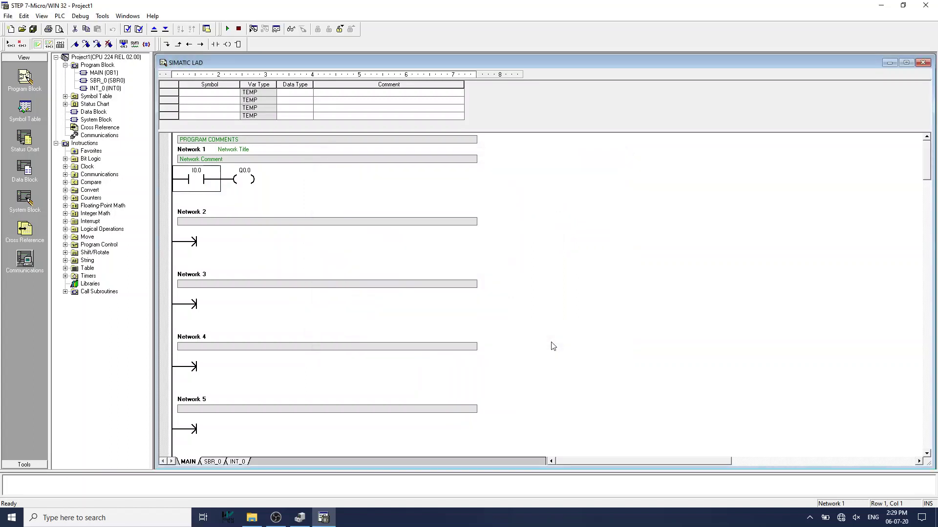
Step: Exit STEP 7-Micro/WIN 32 without saving the project changes and return to the desktop
click(926, 6)
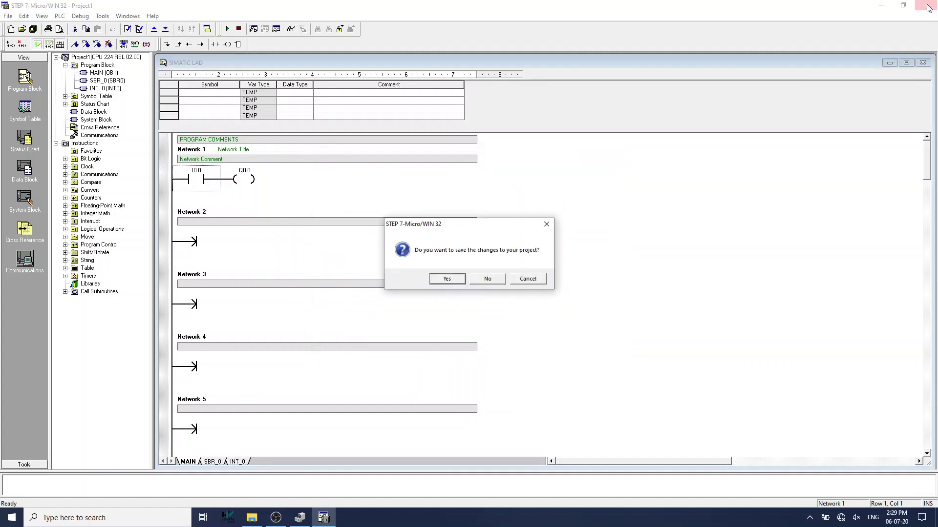
click(486, 279)
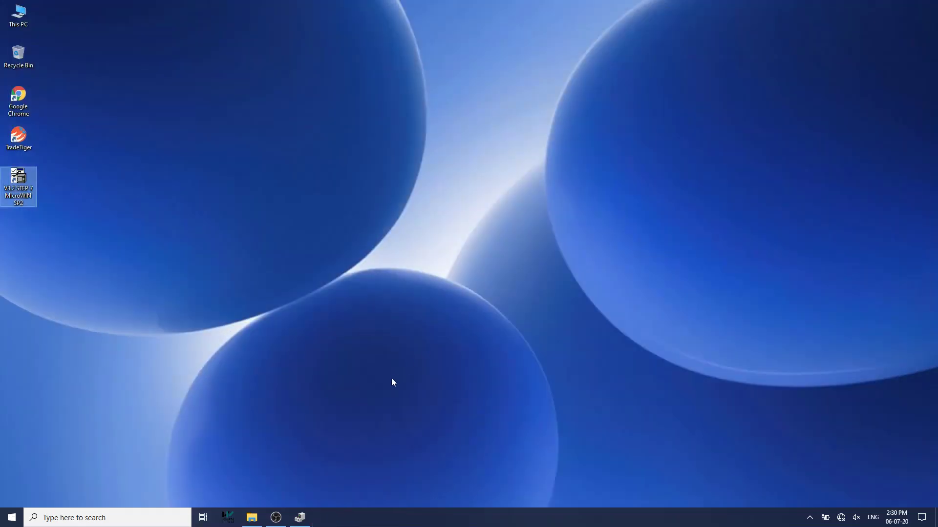
click(392, 379)
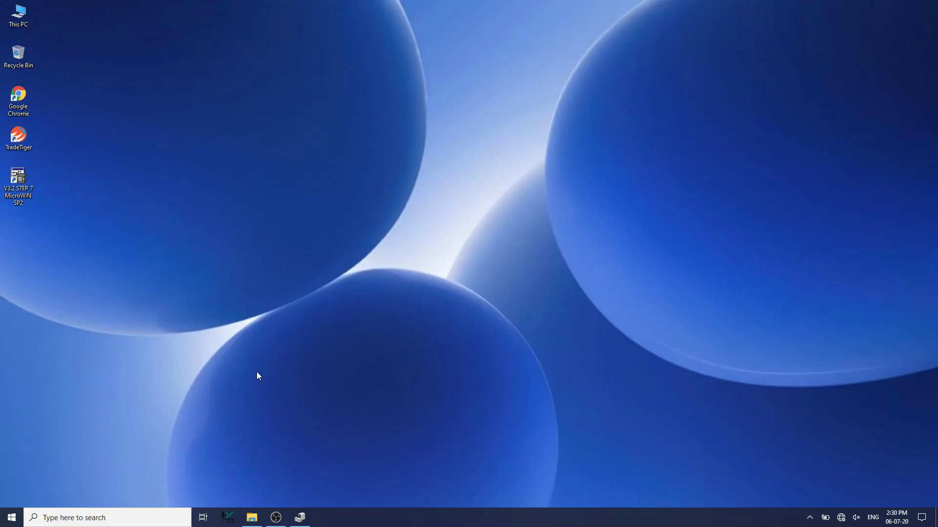